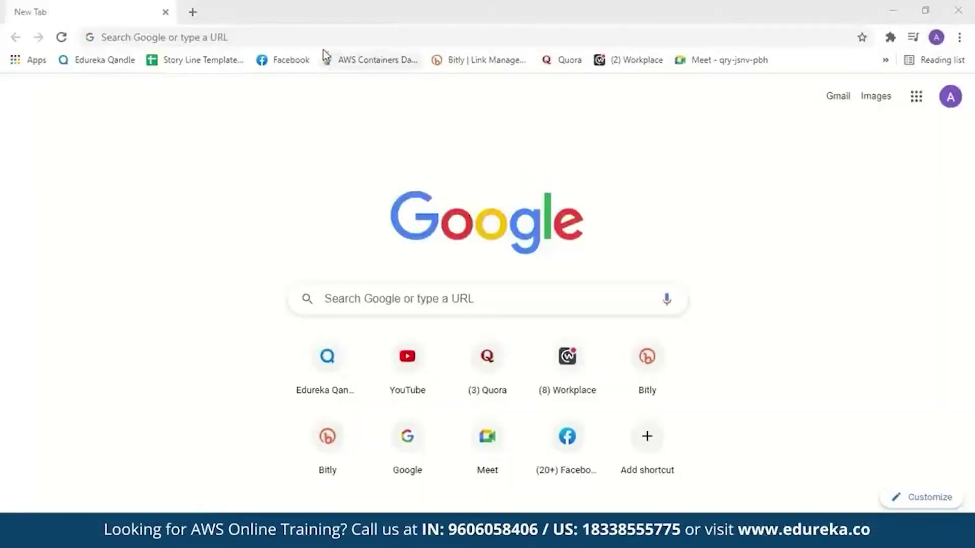
# - Search Google for 'amazon honeycode' and open the 'Amazon Honeycode: Build a Better Way to Work' result
pyautogui.click(324, 38)
pyautogui.write('amazon hon')
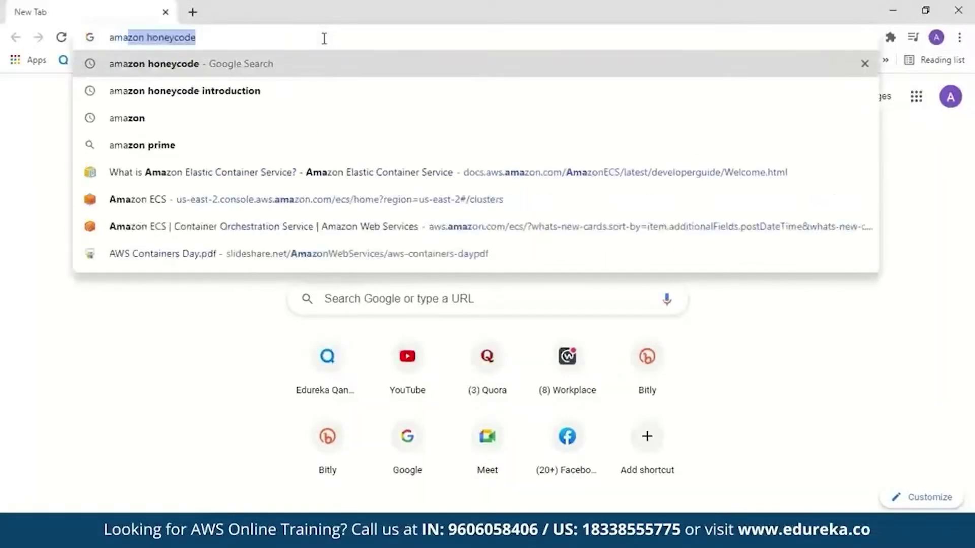
pyautogui.write('eyco')
pyautogui.press('Return')
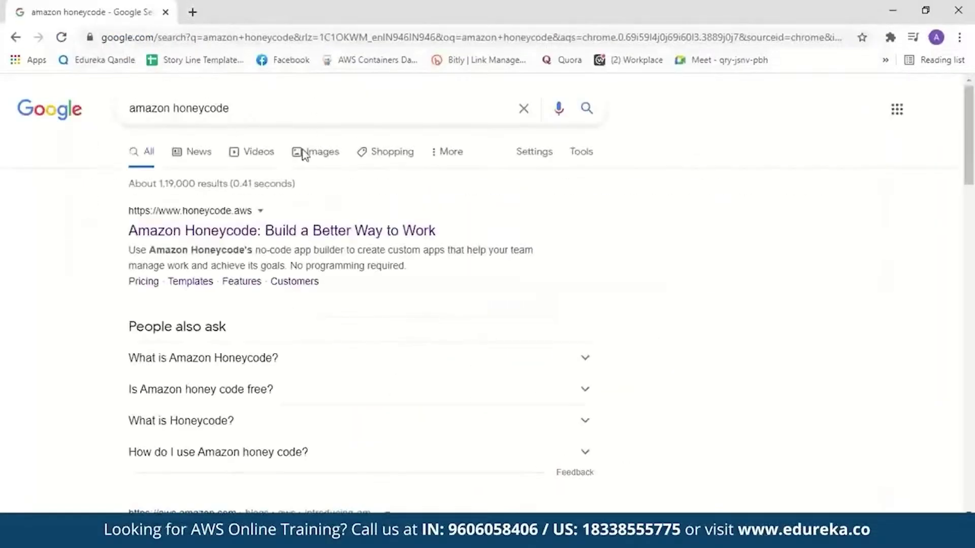
pyautogui.click(273, 234)
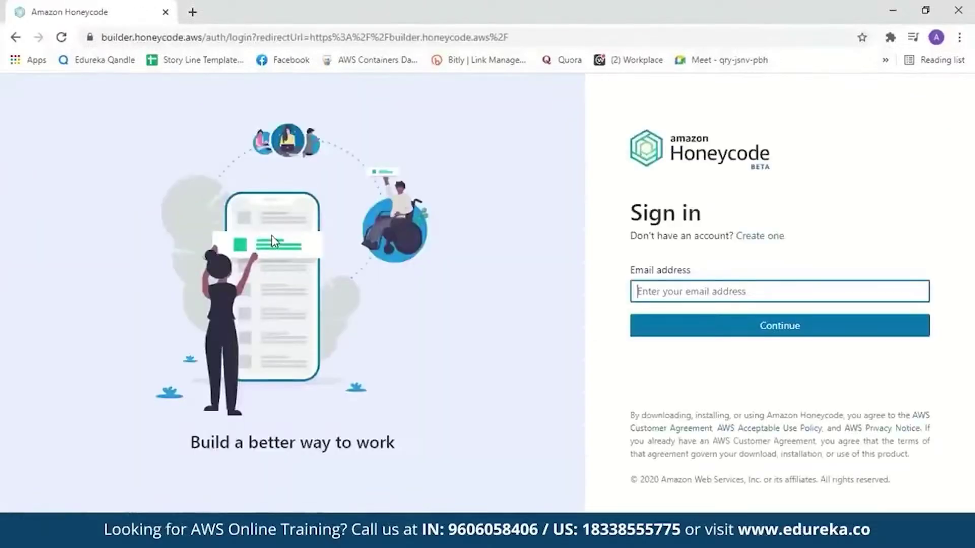
# - Return from the account-creation form and log in with the account email and password
pyautogui.click(755, 237)
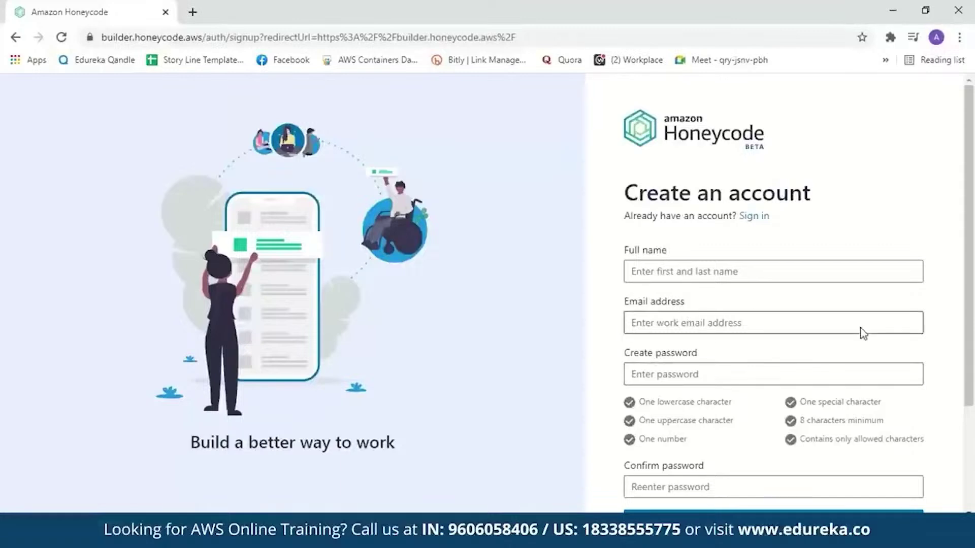
pyautogui.click(761, 220)
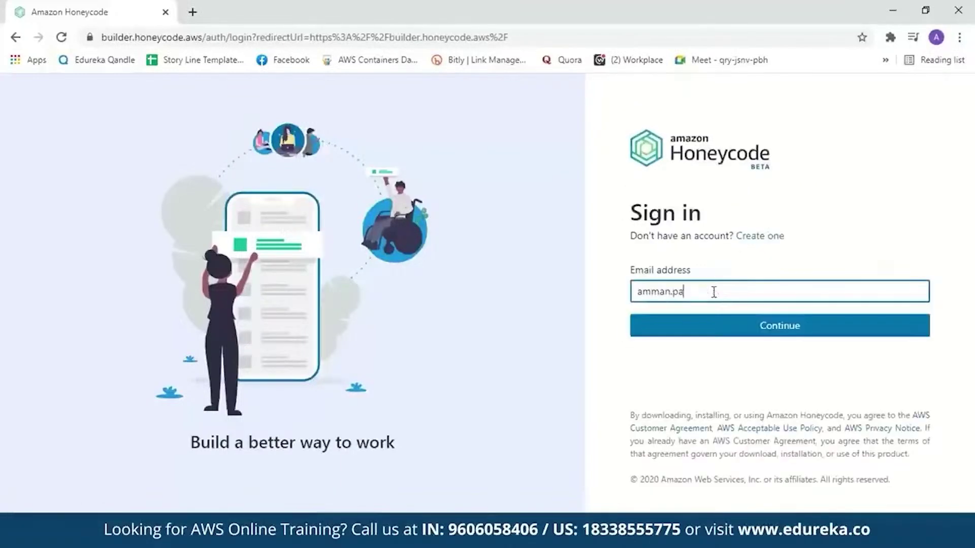
pyautogui.press('Return')
pyautogui.write('******')
pyautogui.click(741, 360)
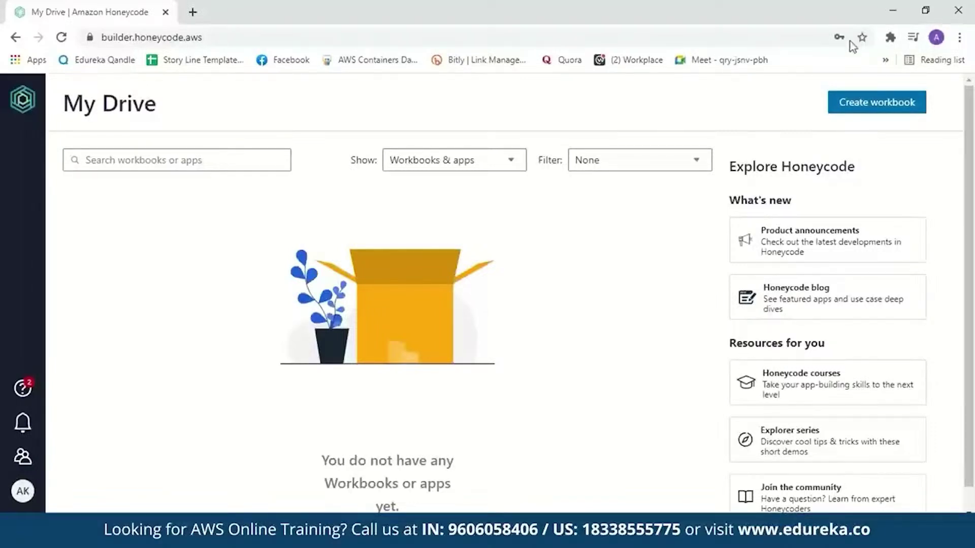
# - Create a blank workbook from scratch named 'TeamTask'
pyautogui.click(850, 104)
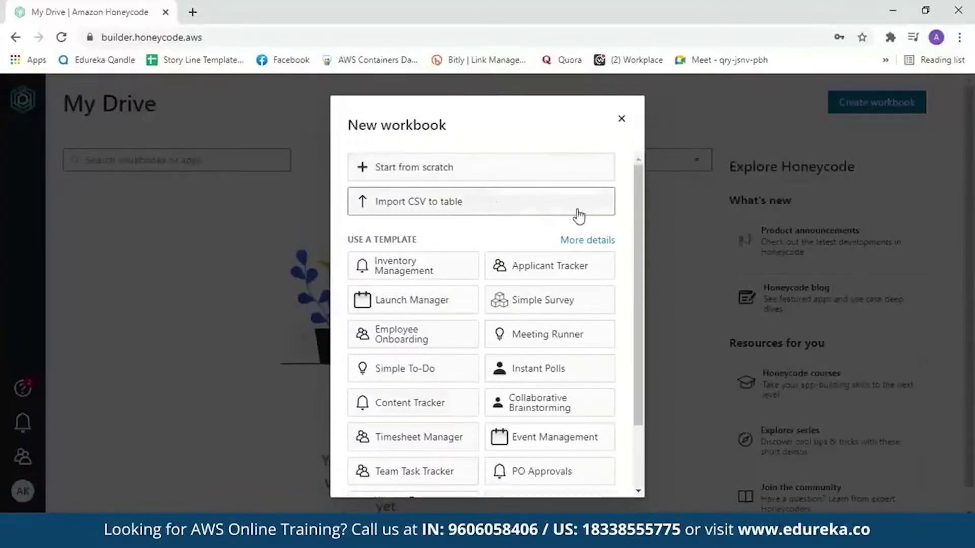
pyautogui.moveTo(638, 228); pyautogui.dragTo(649, 214)
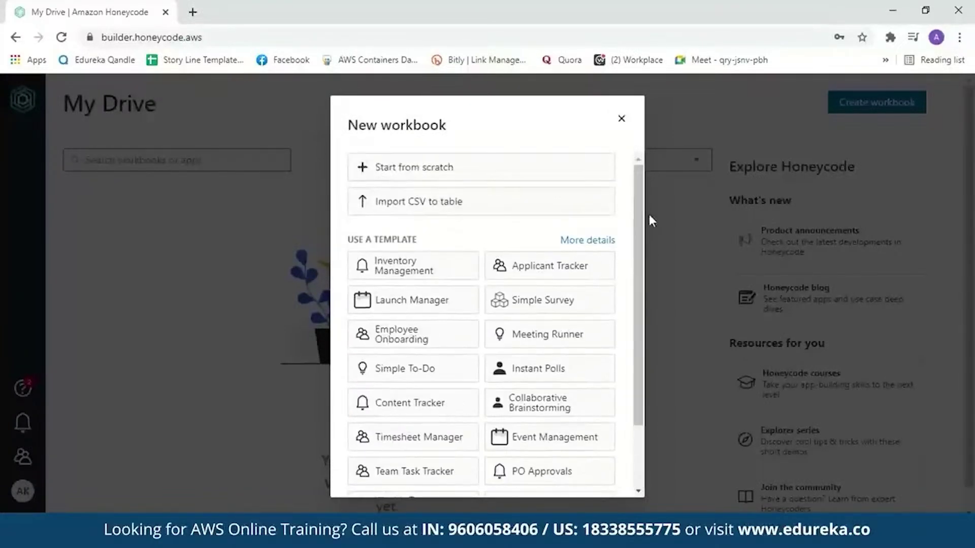
pyautogui.click(532, 170)
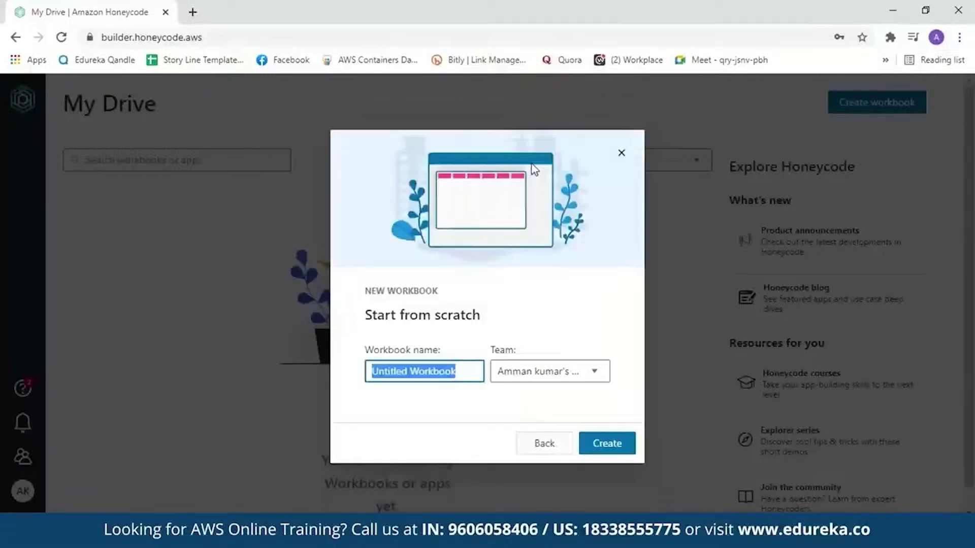
pyautogui.press('BackSpace')
pyautogui.write('Tea')
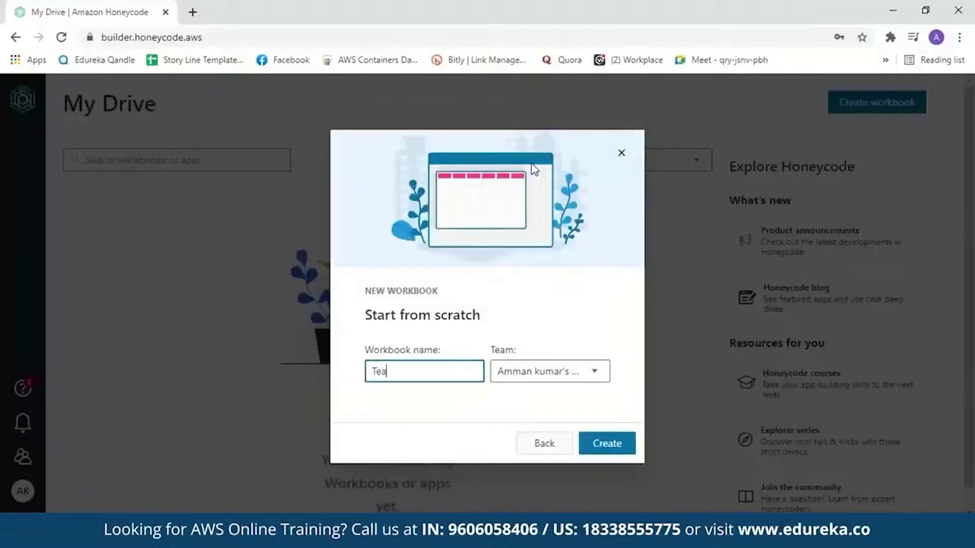
pyautogui.write('mTask')
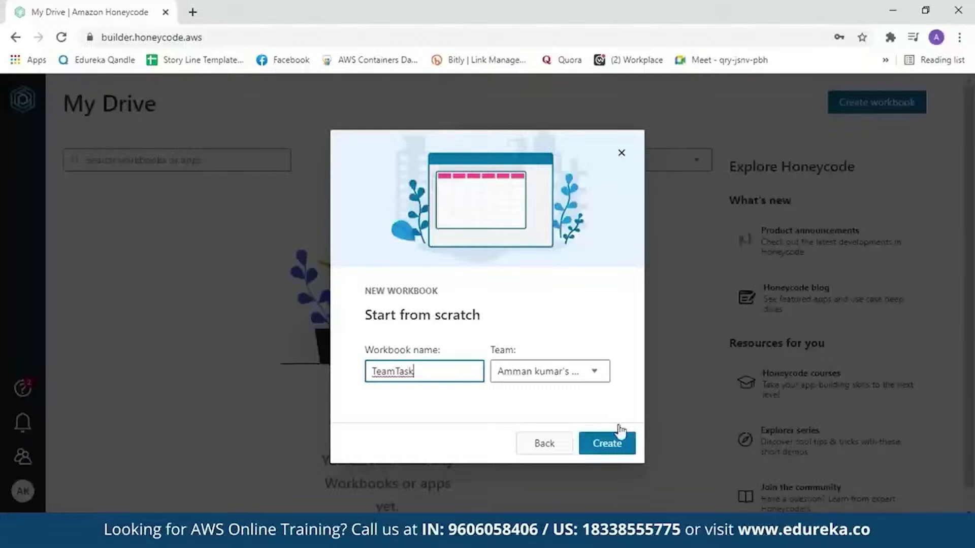
pyautogui.click(611, 446)
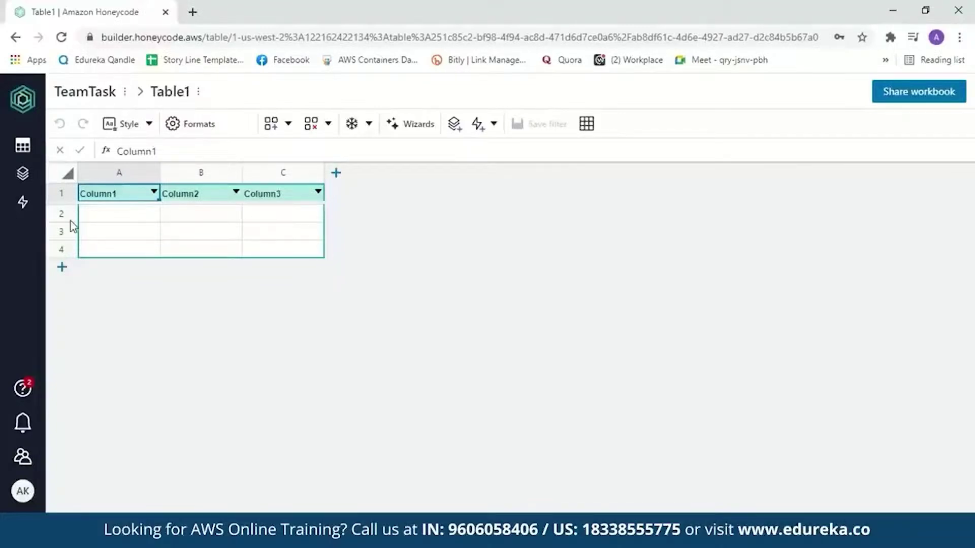
# - Rename the first three column headers to 'Sl No.', 'Name of the task' and 'Assigned to'
pyautogui.doubleClick(126, 195)
pyautogui.press('BackSpace')
pyautogui.press('BackSpace')
pyautogui.press('BackSpace')
pyautogui.press('BackSpace')
pyautogui.press('BackSpace')
pyautogui.press('BackSpace')
pyautogui.press('BackSpace')
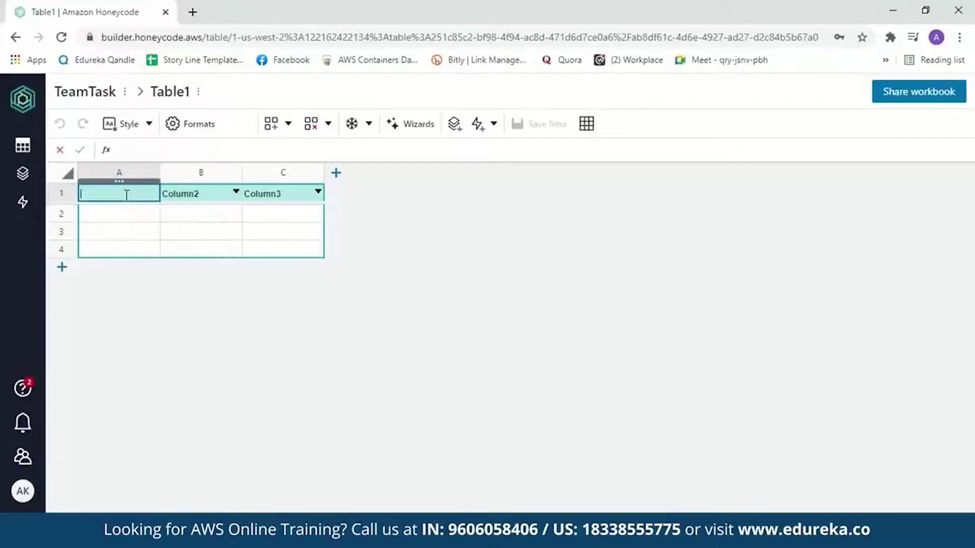
pyautogui.write('Sl No.')
pyautogui.doubleClick(196, 193)
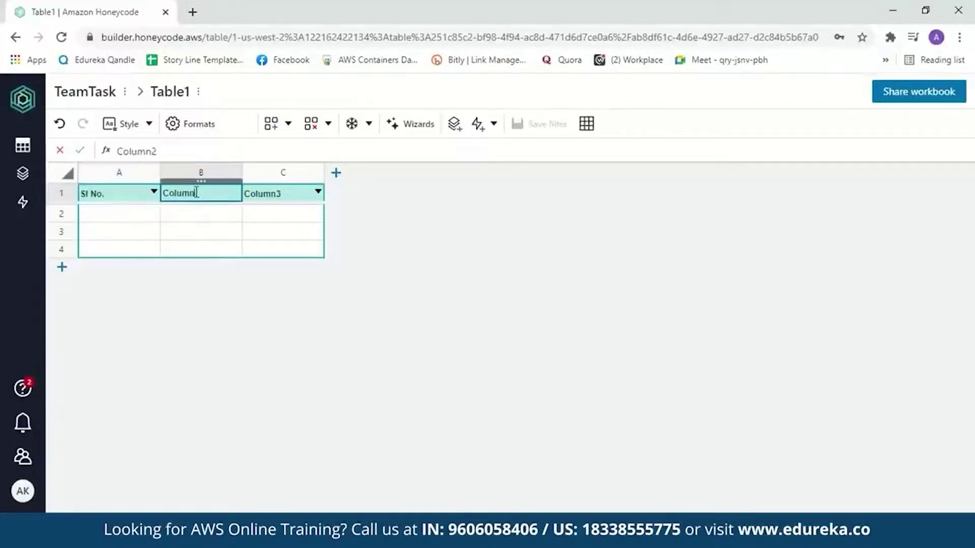
pyautogui.press('BackSpace')
pyautogui.press('BackSpace')
pyautogui.press('BackSpace')
pyautogui.press('BackSpace')
pyautogui.press('BackSpace')
pyautogui.press('BackSpace')
pyautogui.press('BackSpace')
pyautogui.write('Name of the task')
pyautogui.doubleClick(278, 194)
pyautogui.press('BackSpace')
pyautogui.press('BackSpace')
pyautogui.press('BackSpace')
pyautogui.press('BackSpace')
pyautogui.press('BackSpace')
pyautogui.press('BackSpace')
pyautogui.press('BackSpace')
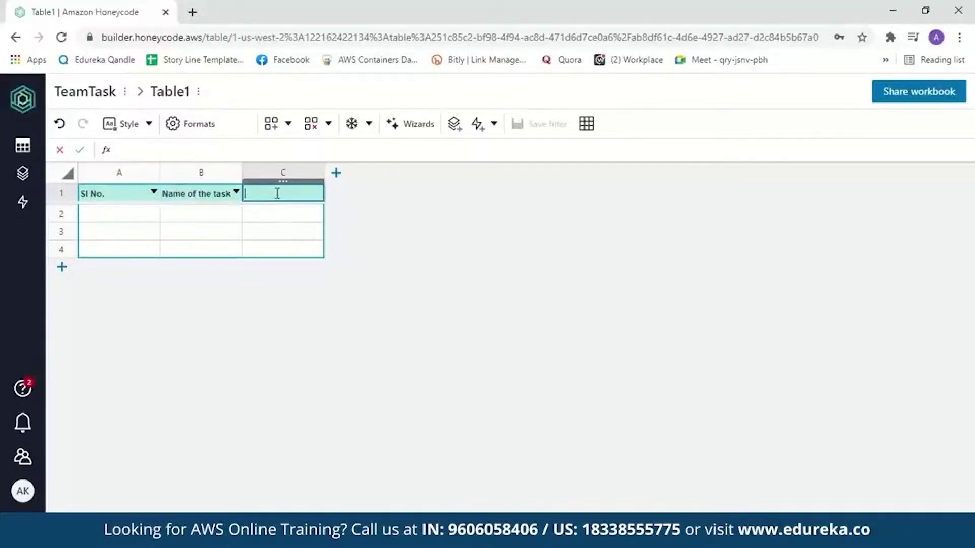
pyautogui.write('Assigned to')
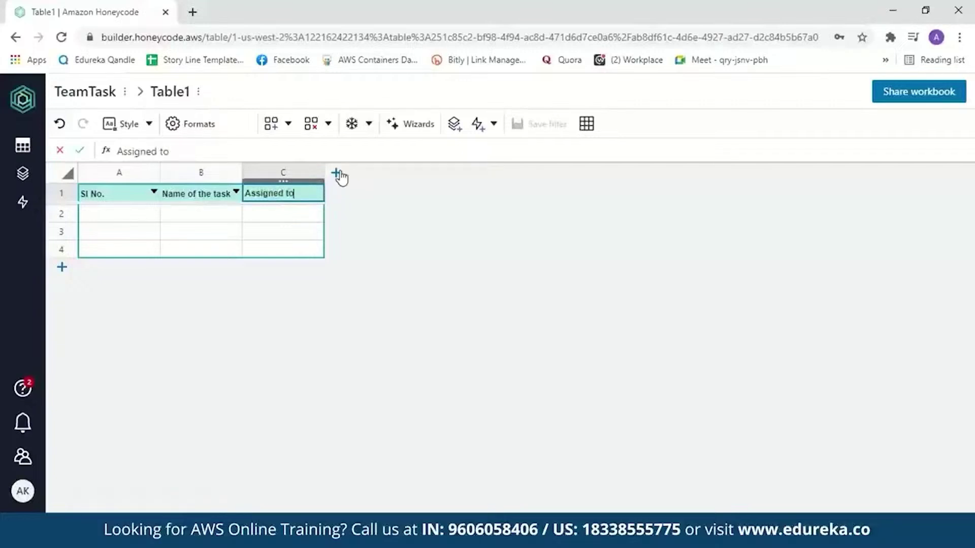
# - Add three more columns headed 'Status', 'Start Date' and 'Deadline'
pyautogui.click(336, 173)
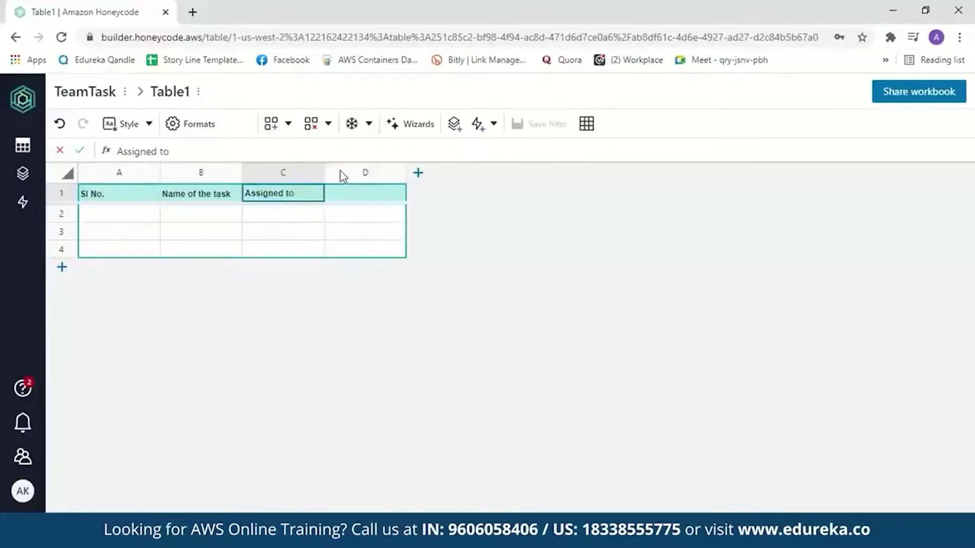
pyautogui.doubleClick(374, 192)
pyautogui.press('BackSpace')
pyautogui.press('BackSpace')
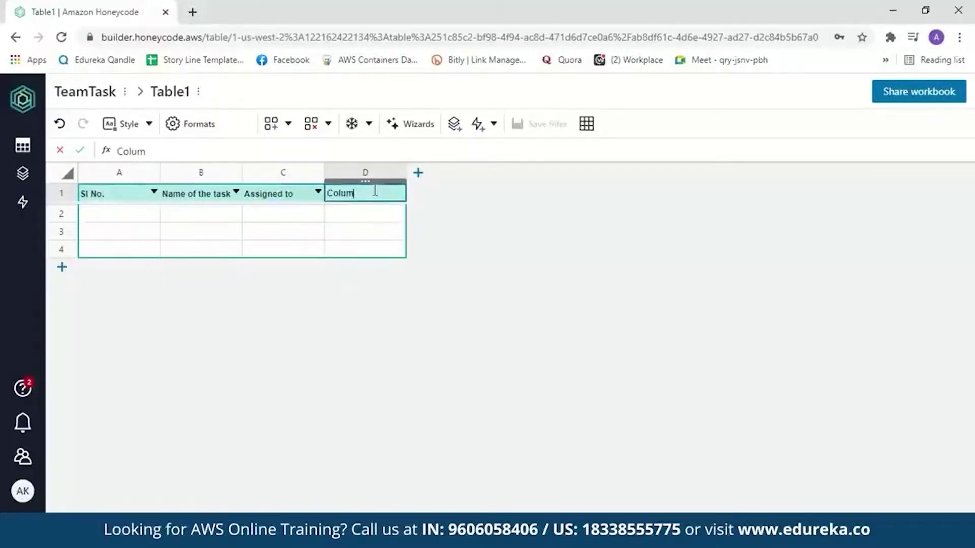
pyautogui.press('BackSpace')
pyautogui.press('BackSpace')
pyautogui.press('BackSpace')
pyautogui.press('BackSpace')
pyautogui.press('BackSpace')
pyautogui.write('Status')
pyautogui.click(418, 173)
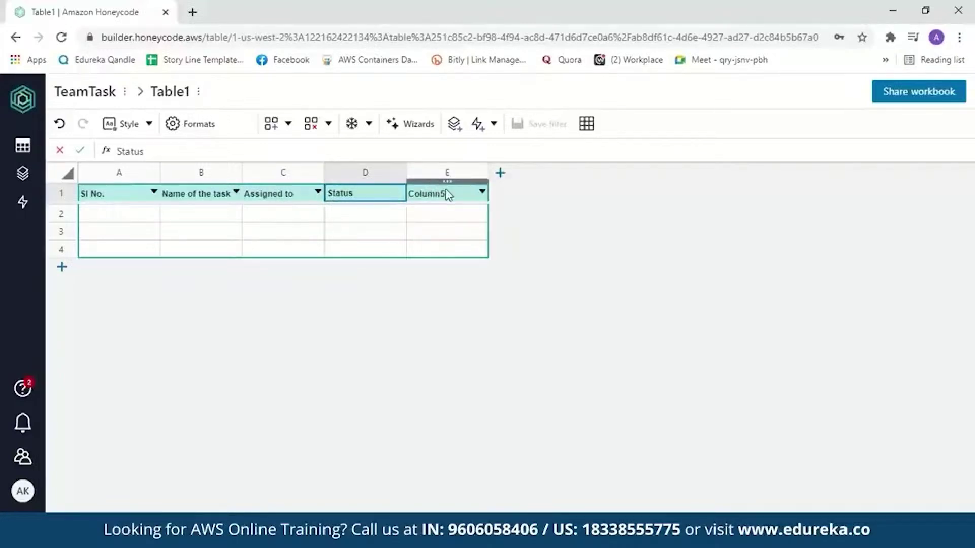
pyautogui.doubleClick(447, 192)
pyautogui.press('BackSpace')
pyautogui.press('BackSpace')
pyautogui.press('BackSpace')
pyautogui.press('BackSpace')
pyautogui.press('BackSpace')
pyautogui.press('BackSpace')
pyautogui.press('BackSpace')
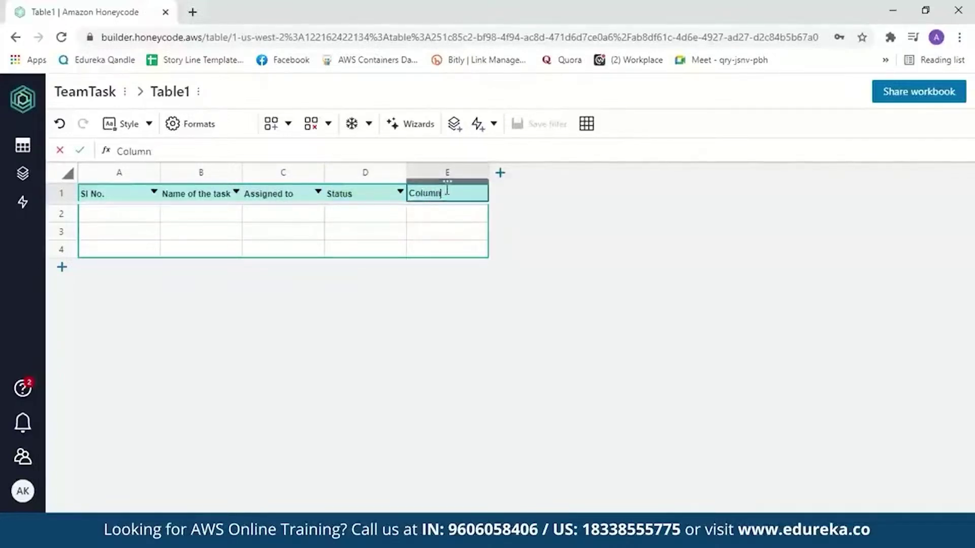
pyautogui.write('Start Date')
pyautogui.click(501, 174)
pyautogui.press('BackSpace')
pyautogui.press('BackSpace')
pyautogui.press('BackSpace')
pyautogui.press('BackSpace')
pyautogui.press('BackSpace')
pyautogui.press('BackSpace')
pyautogui.press('BackSpace')
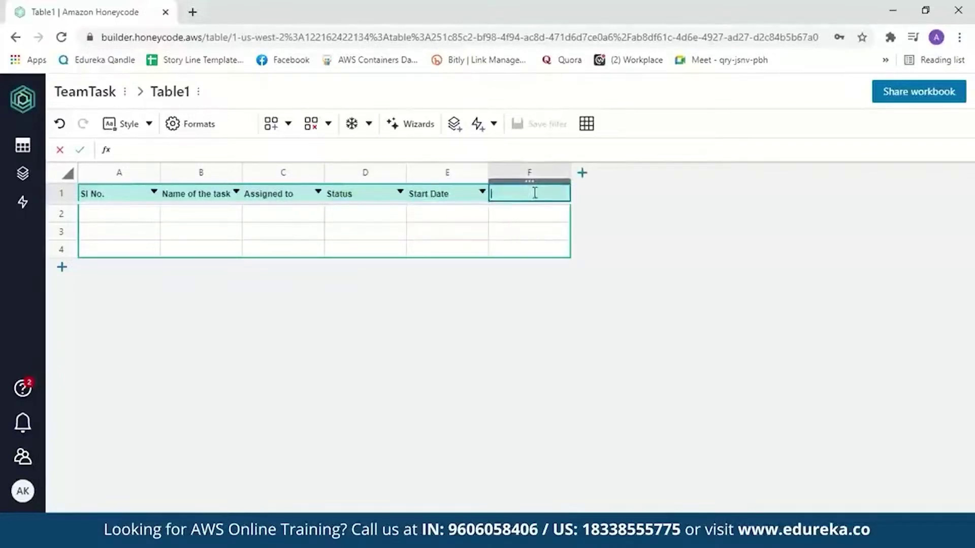
pyautogui.write('Deadline')
pyautogui.press('Return')
# - Fill row 2 with 1, Amazon Honeycode, the assignee's name, Pending, 10/04/2021 and 17/04/2021
pyautogui.click(131, 219)
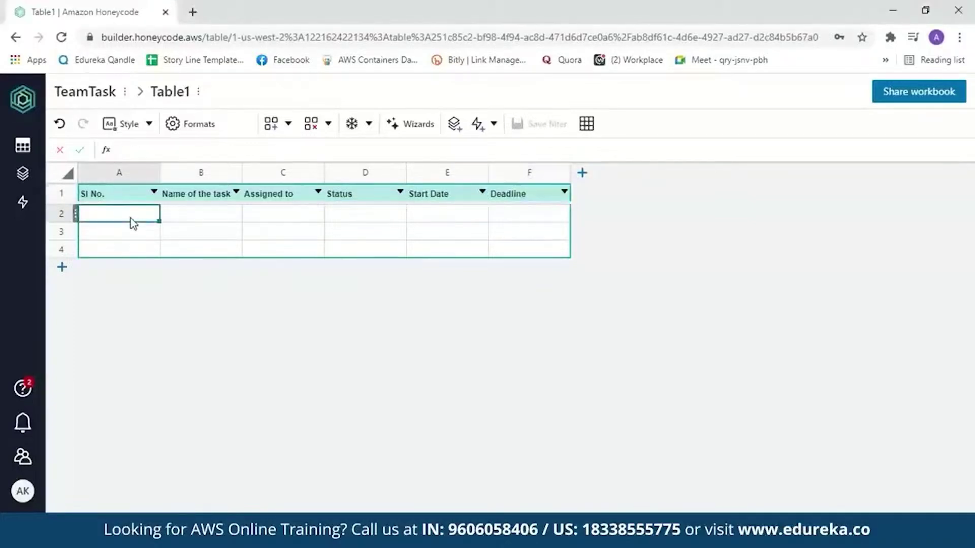
pyautogui.write('1')
pyautogui.press('Tab')
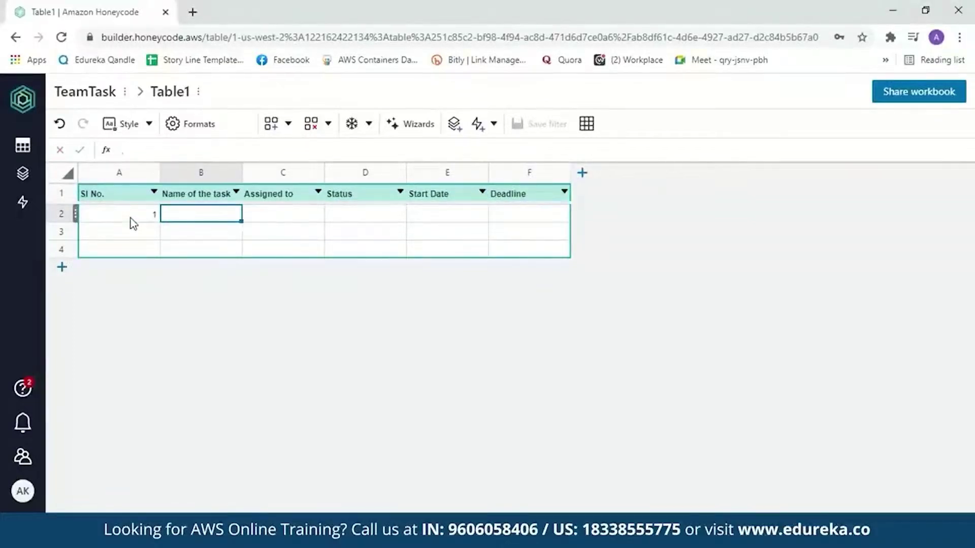
pyautogui.write('Amazon Honeycode')
pyautogui.press('Tab')
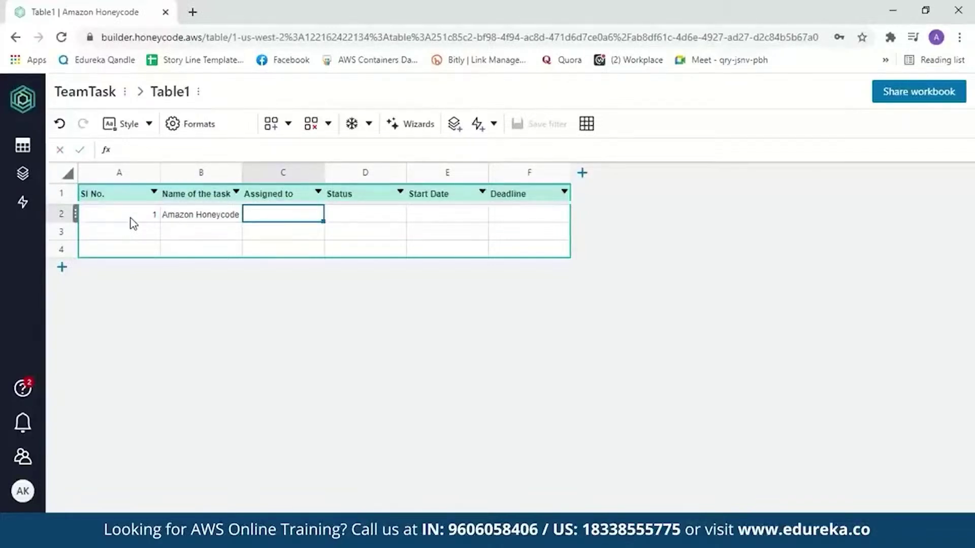
pyautogui.write('Amman')
pyautogui.press('Tab')
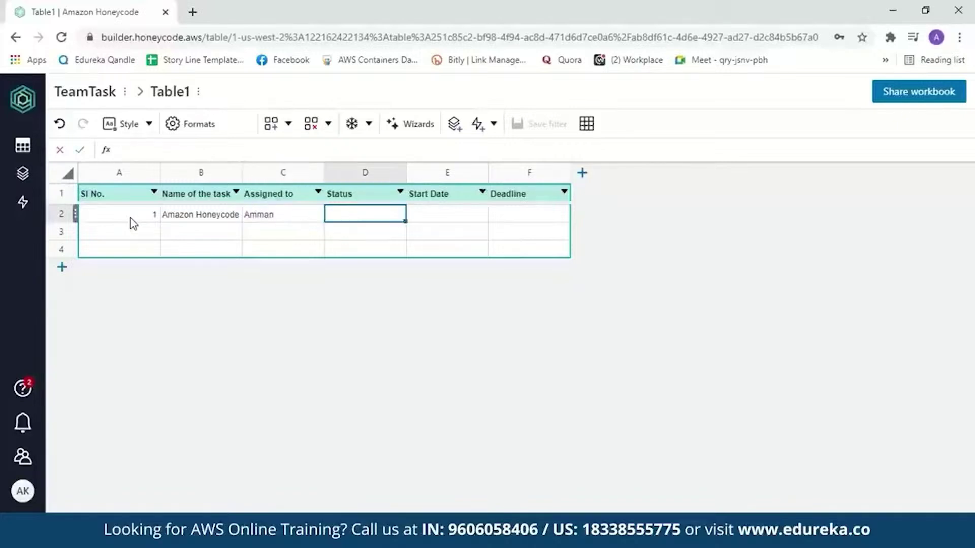
pyautogui.write('Pending')
pyautogui.press('Tab')
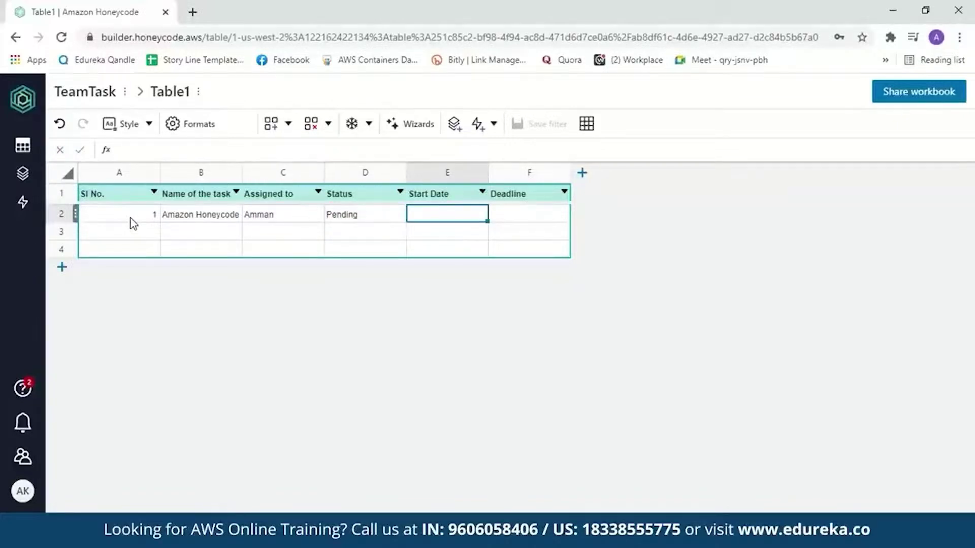
pyautogui.write('10/04/2021')
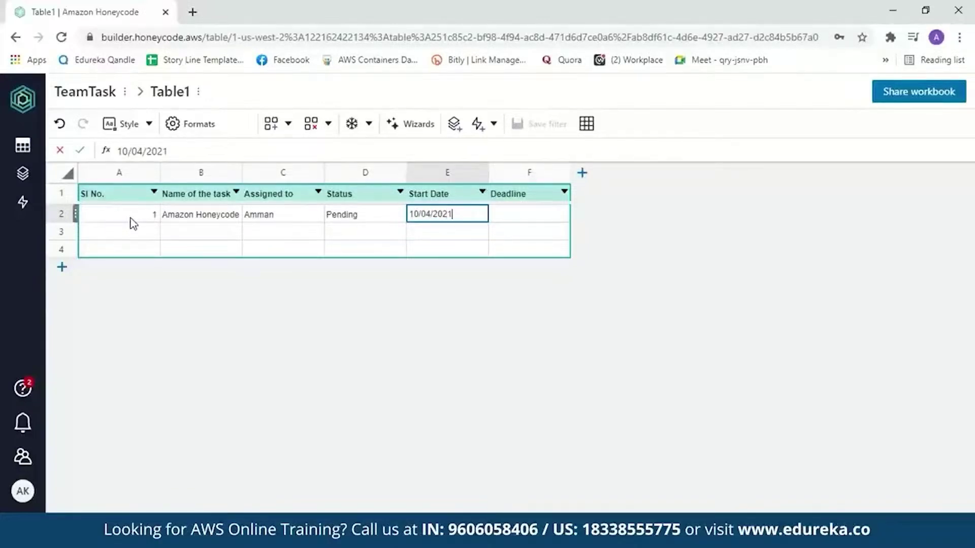
pyautogui.press('Tab')
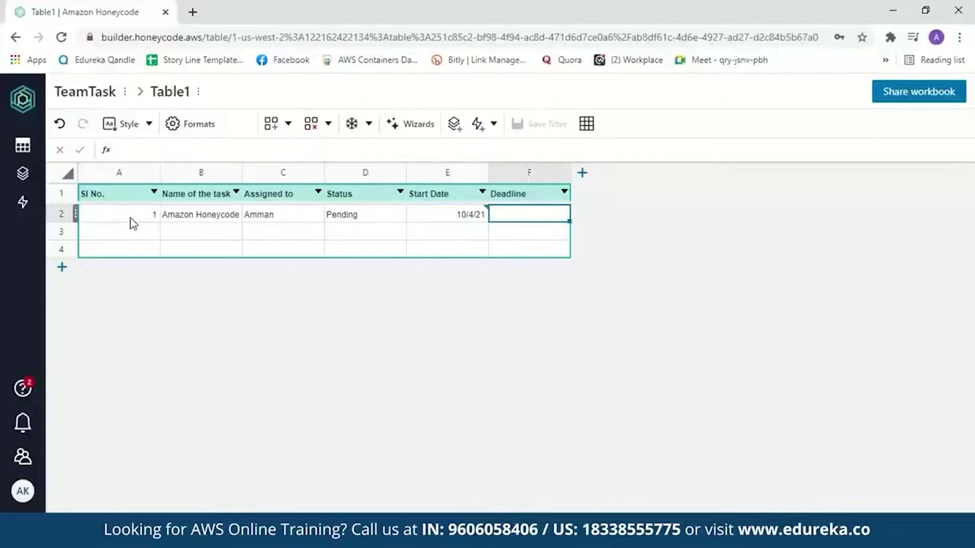
pyautogui.write('17/04')
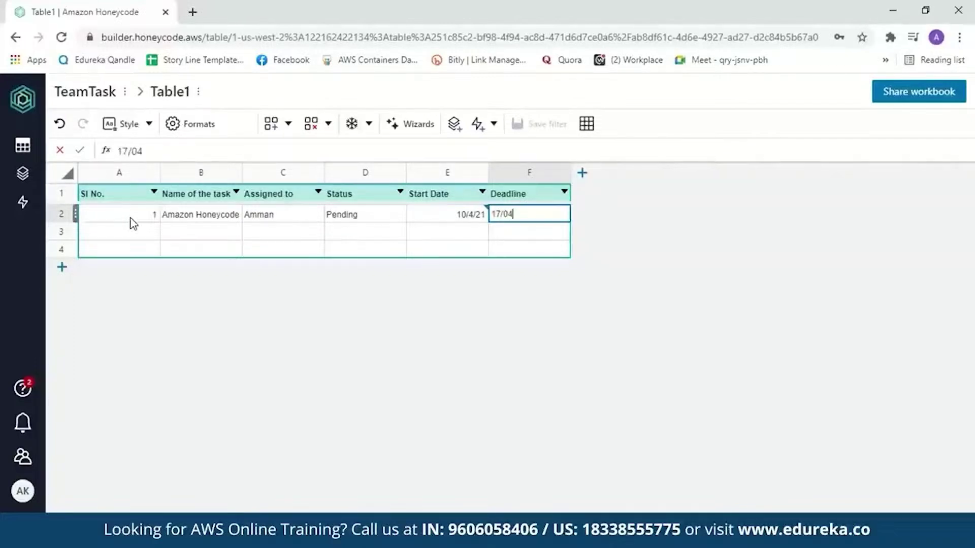
pyautogui.write('/2021')
# - Set the Start Date and Deadline columns to the Date format
pyautogui.click(429, 215)
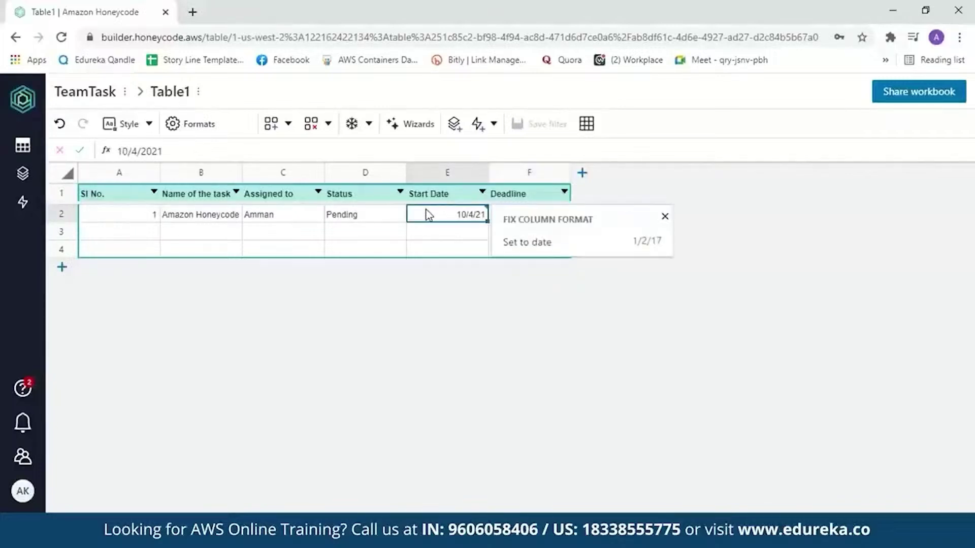
pyautogui.click(207, 127)
pyautogui.click(901, 288)
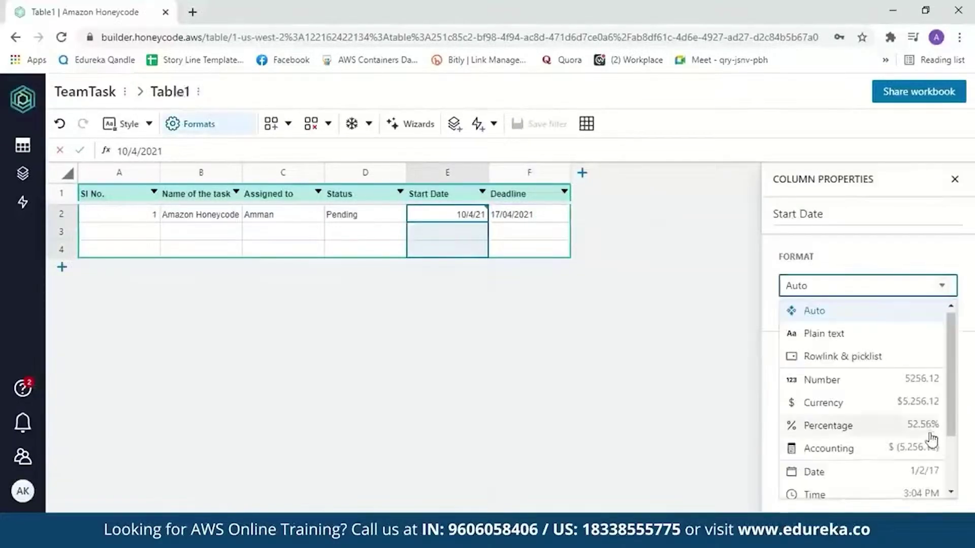
pyautogui.click(889, 483)
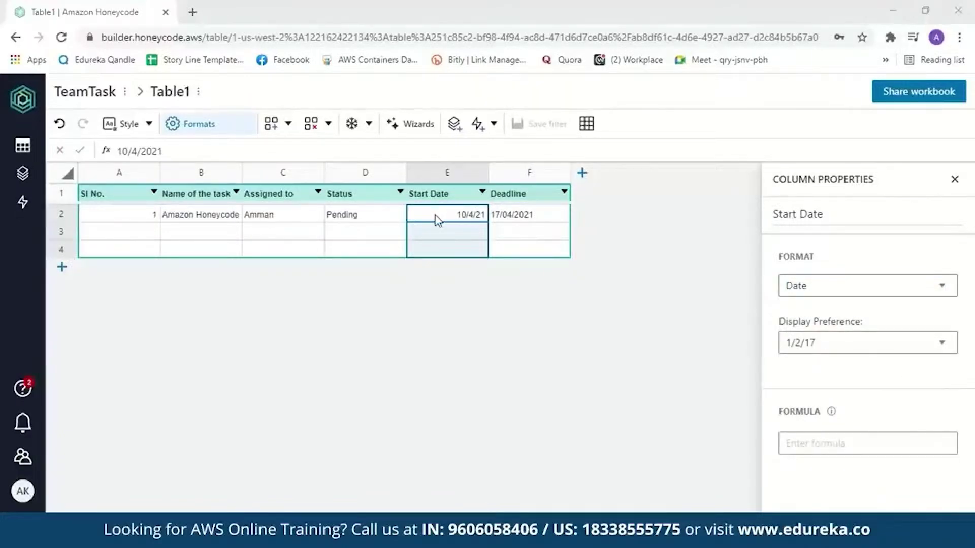
pyautogui.click(507, 196)
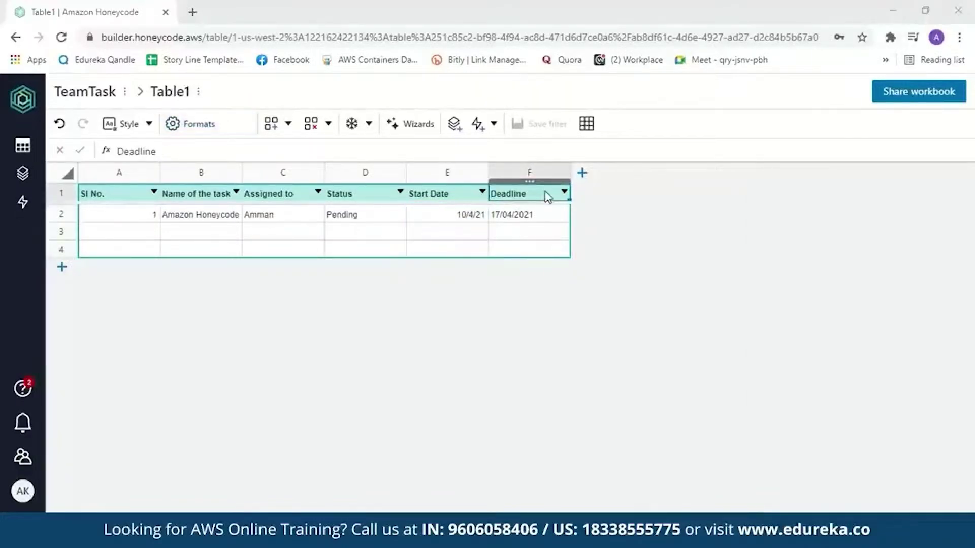
pyautogui.click(209, 133)
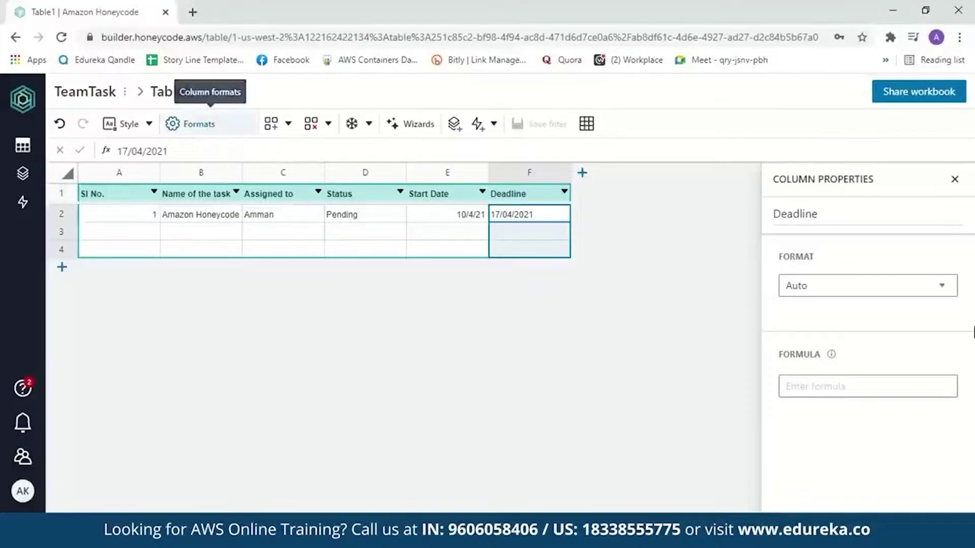
pyautogui.click(940, 288)
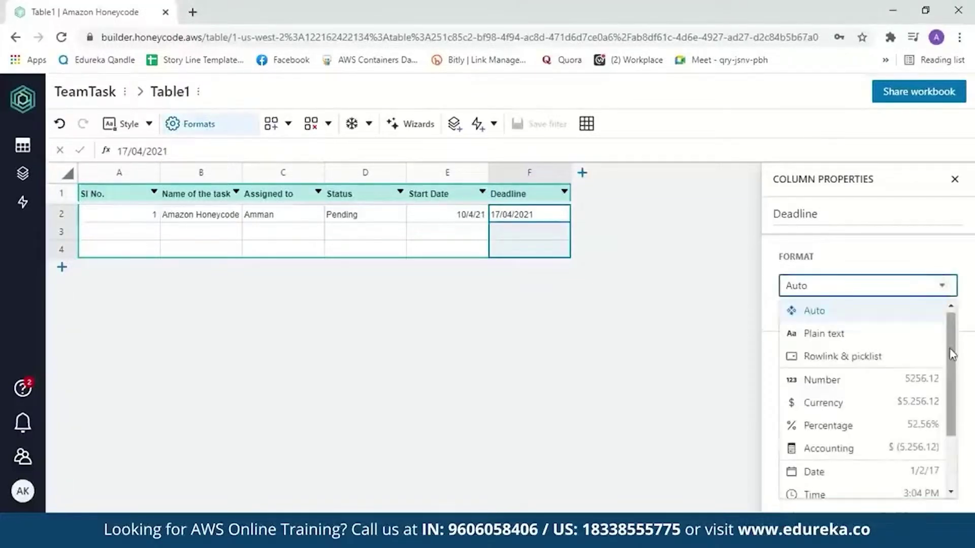
pyautogui.scroll(-2, 908, 406)
pyautogui.click(894, 422)
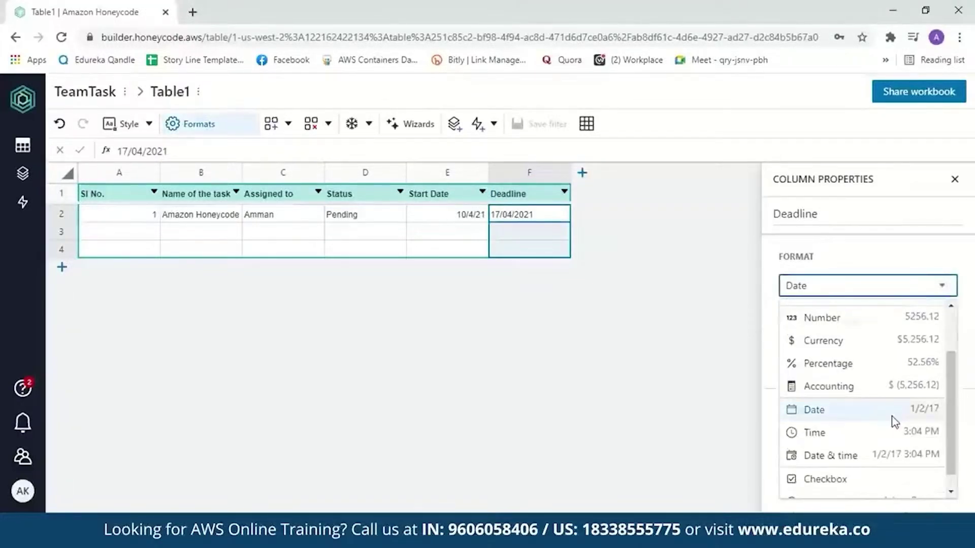
pyautogui.click(113, 235)
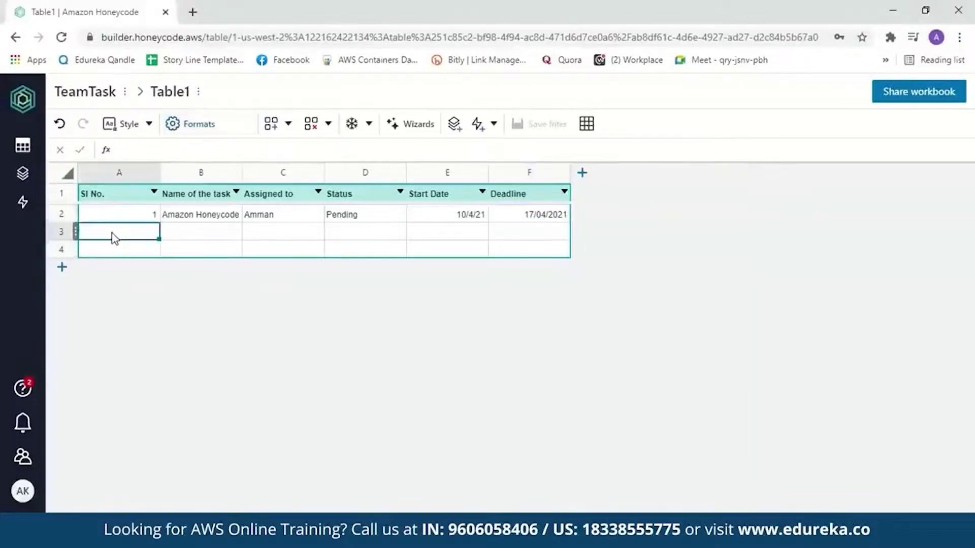
# - Fill row 3 with 2, Amazon EC2, the assignee's name, Done, 05/4/2021 and 11/04/2021
pyautogui.write('2')
pyautogui.press('Tab')
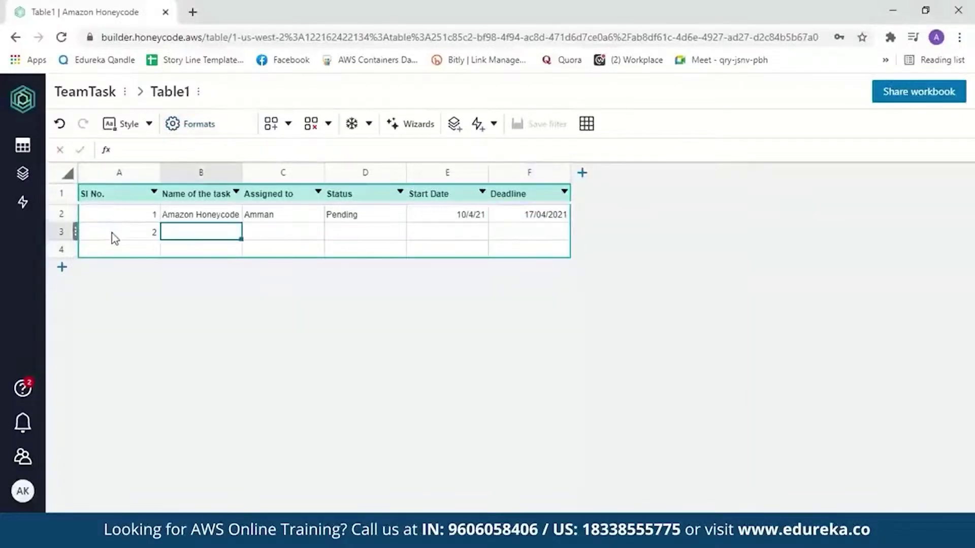
pyautogui.write('Amazo')
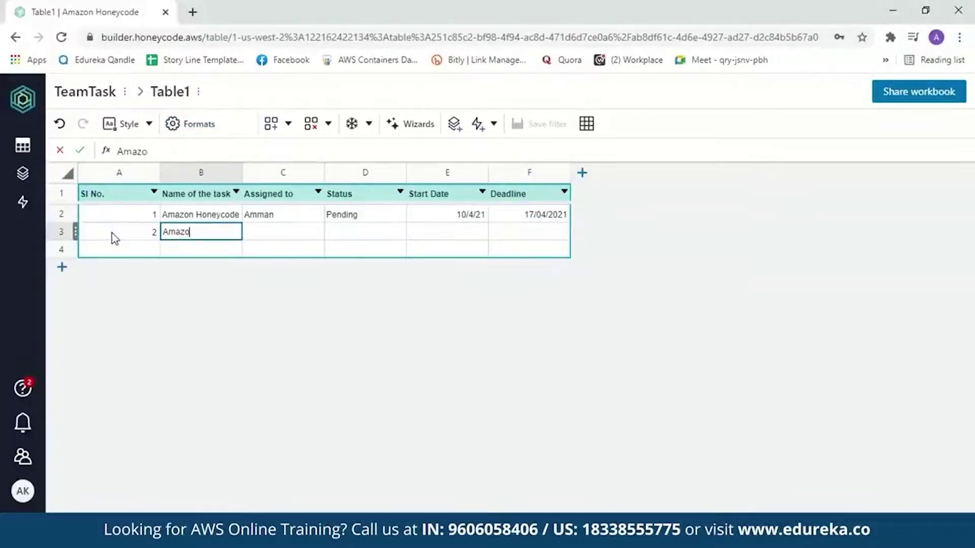
pyautogui.write('n EC2')
pyautogui.press('Tab')
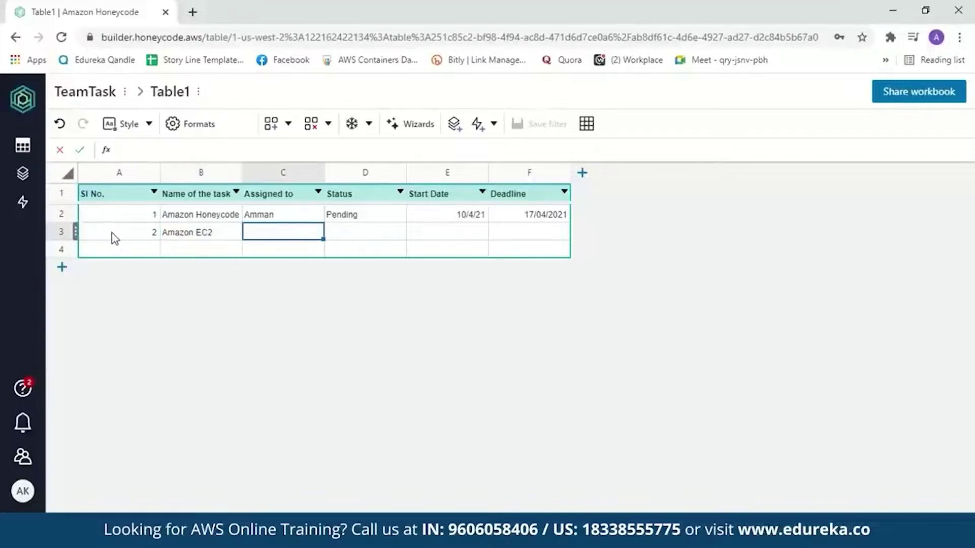
pyautogui.write('Amman')
pyautogui.press('Tab')
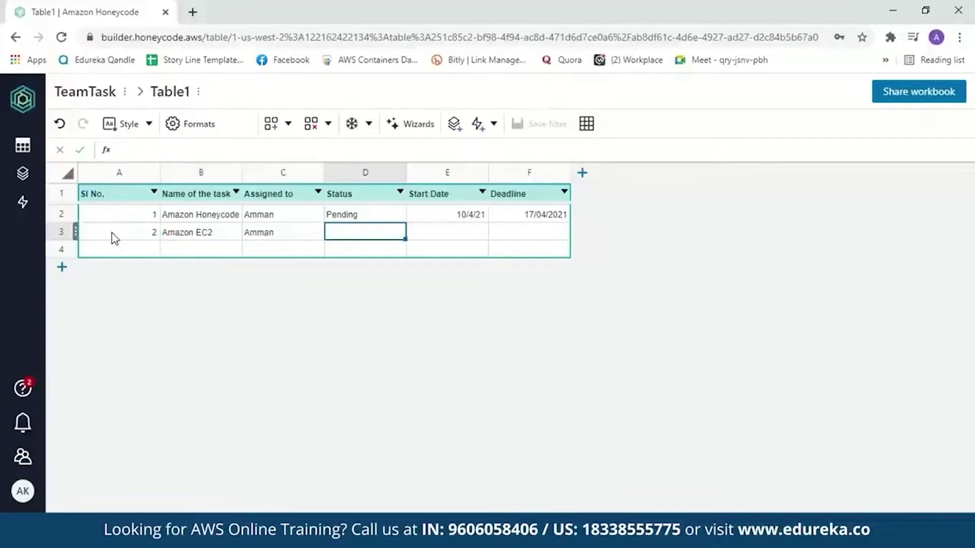
pyautogui.write('Done')
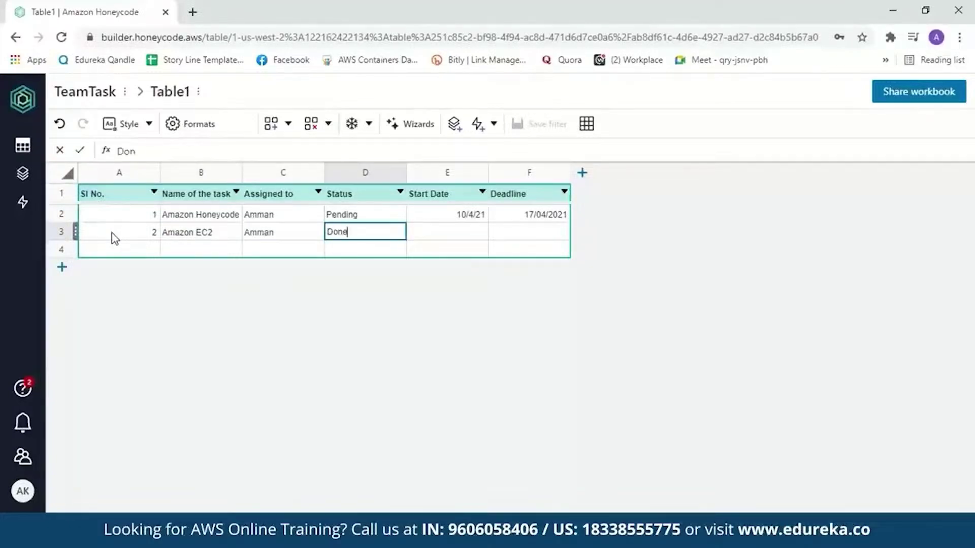
pyautogui.press('Tab')
pyautogui.write('05/4/')
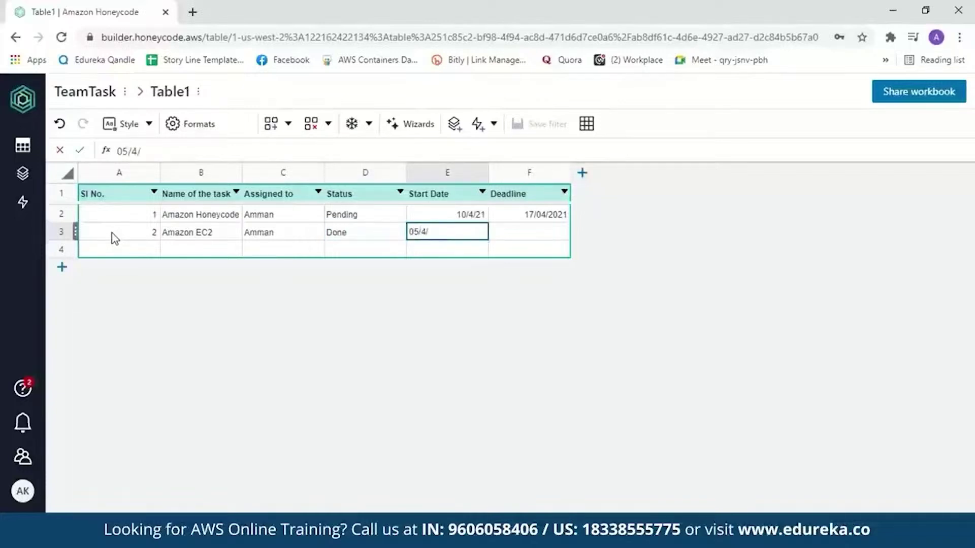
pyautogui.write('2021')
pyautogui.press('Tab')
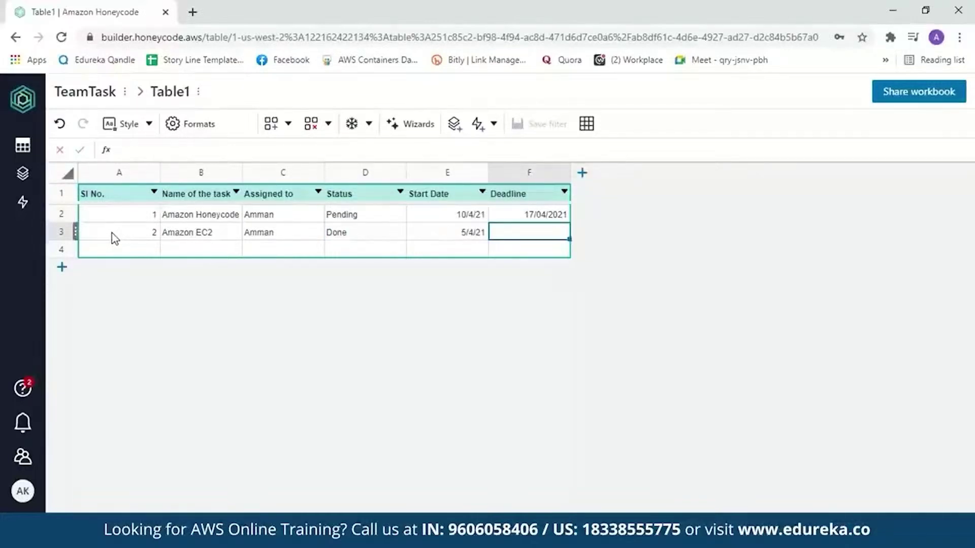
pyautogui.write('11/04/2021')
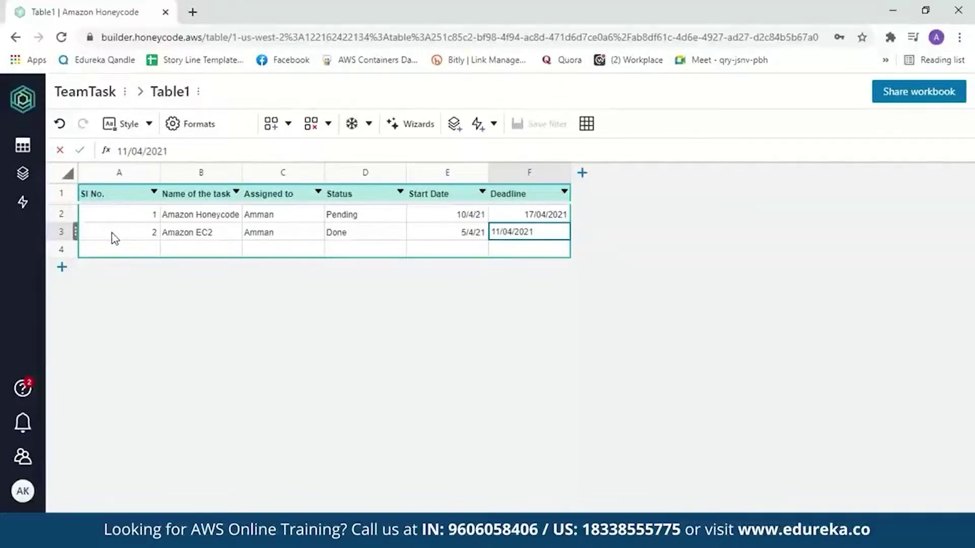
pyautogui.click(385, 230)
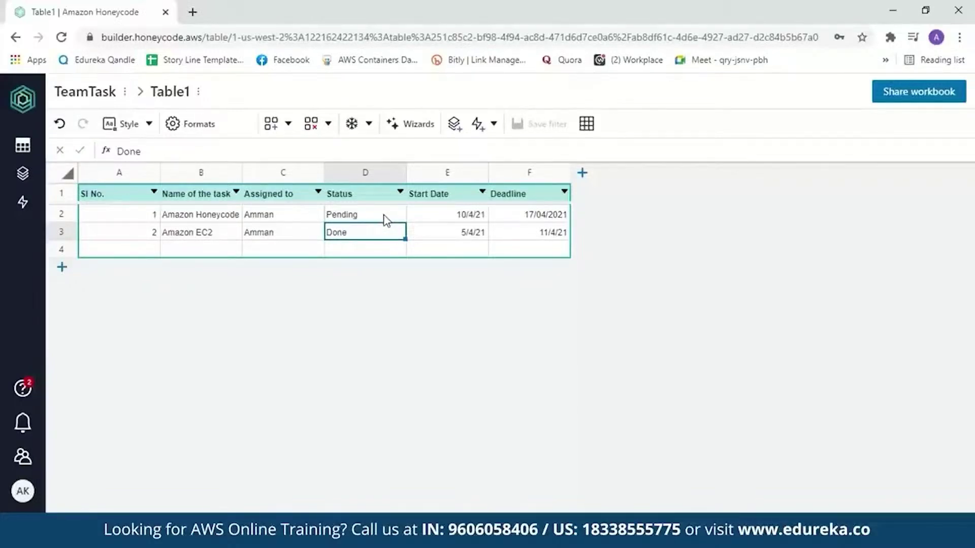
# - Format Status as a Rowlink & picklist from a new Table1_Status table with Done and Pending
pyautogui.click(382, 198)
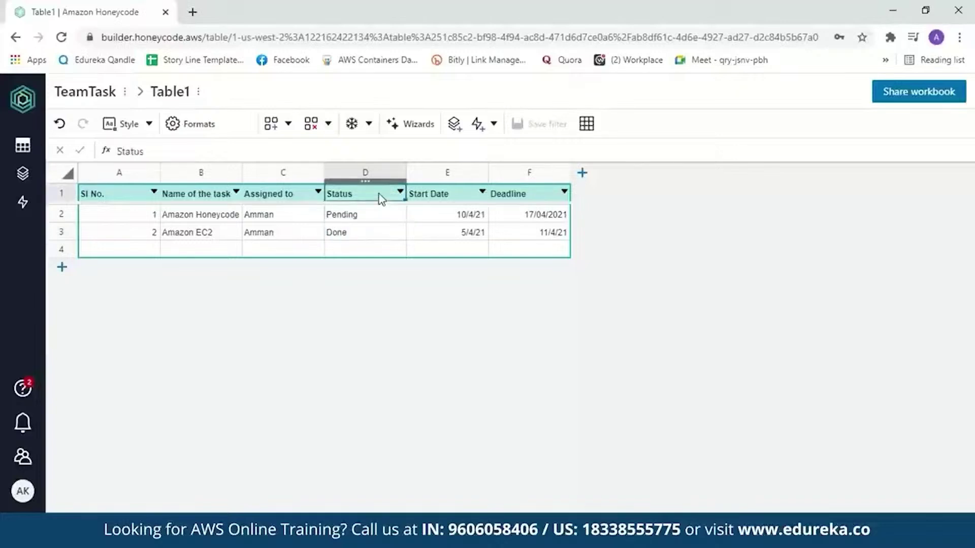
pyautogui.click(202, 130)
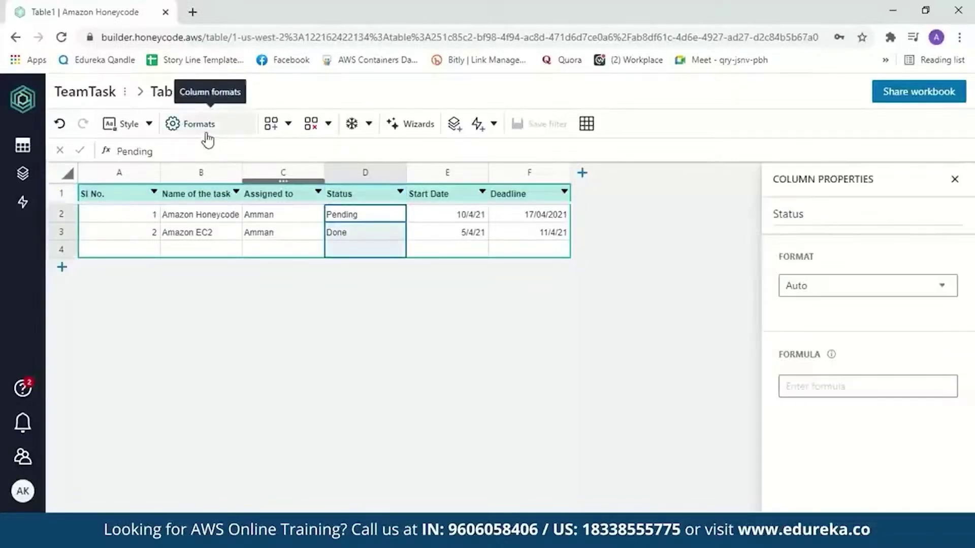
pyautogui.click(939, 291)
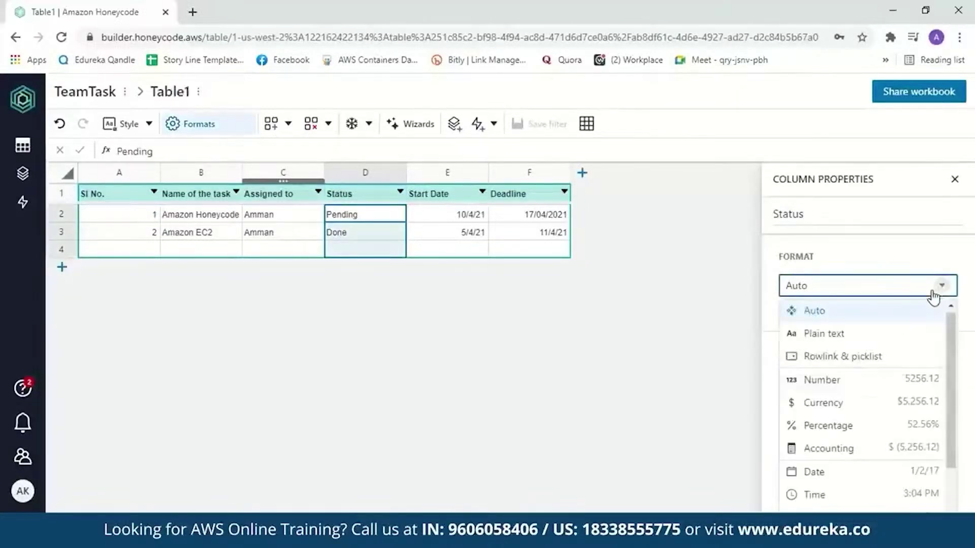
pyautogui.click(877, 362)
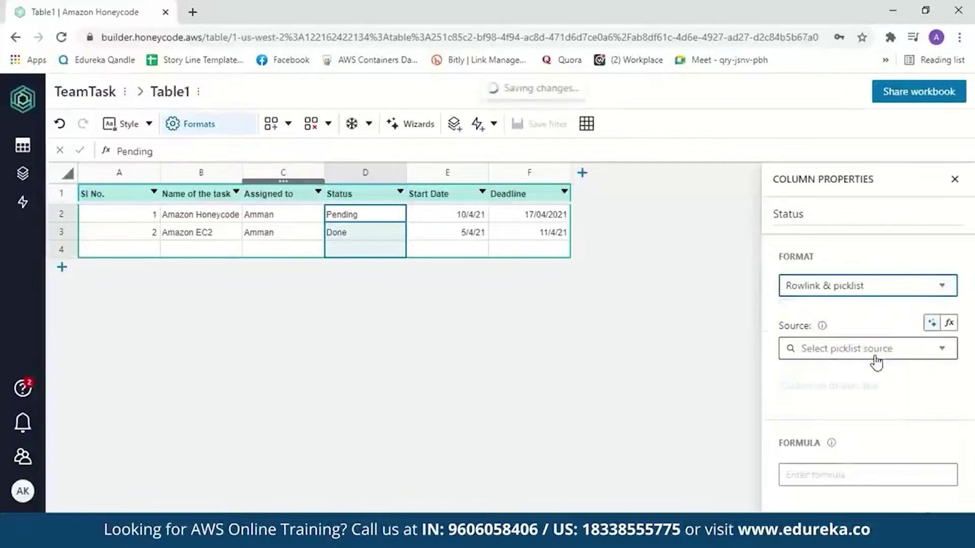
pyautogui.click(943, 356)
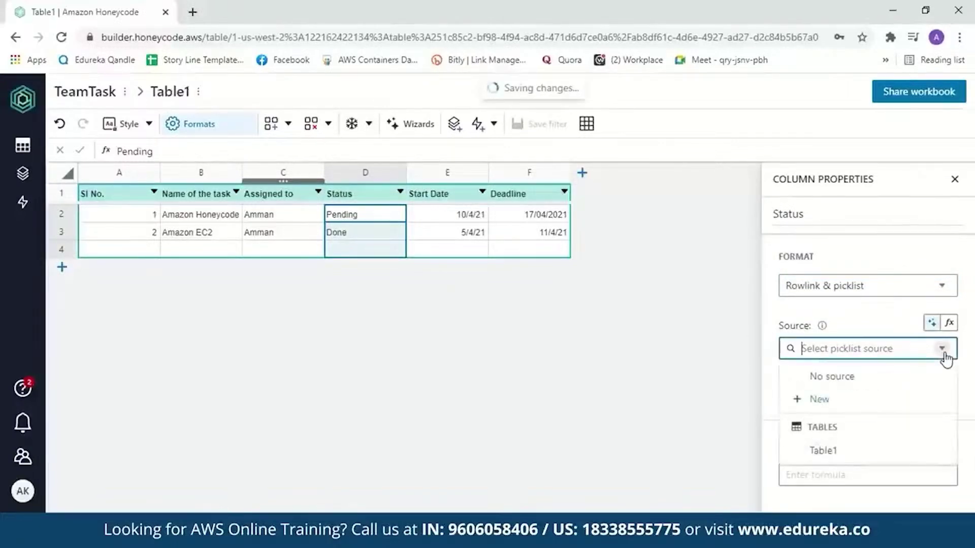
pyautogui.click(812, 402)
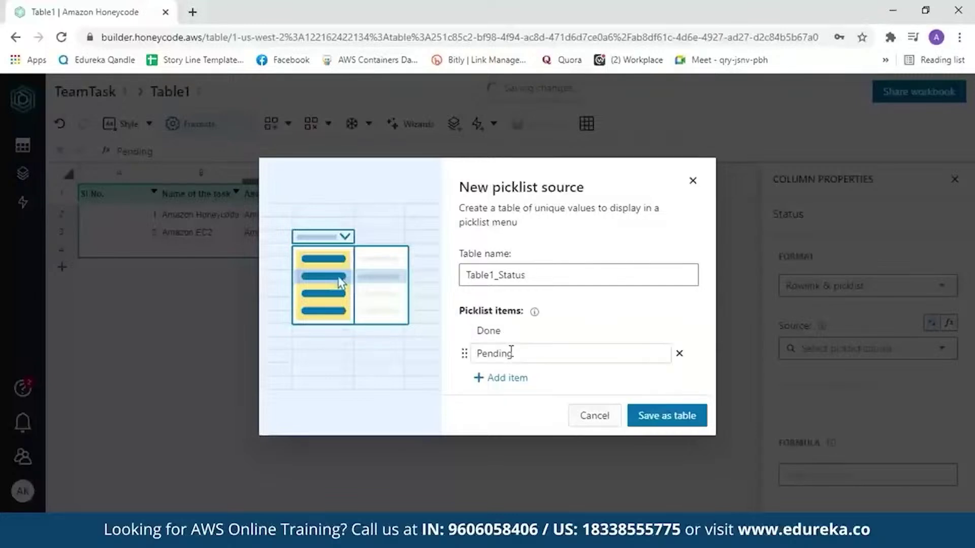
pyautogui.click(665, 417)
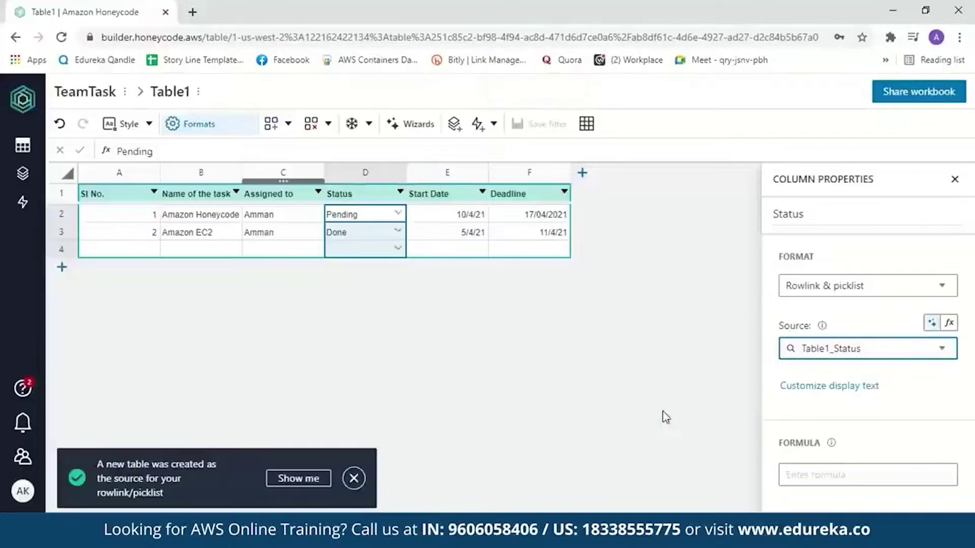
pyautogui.doubleClick(364, 214)
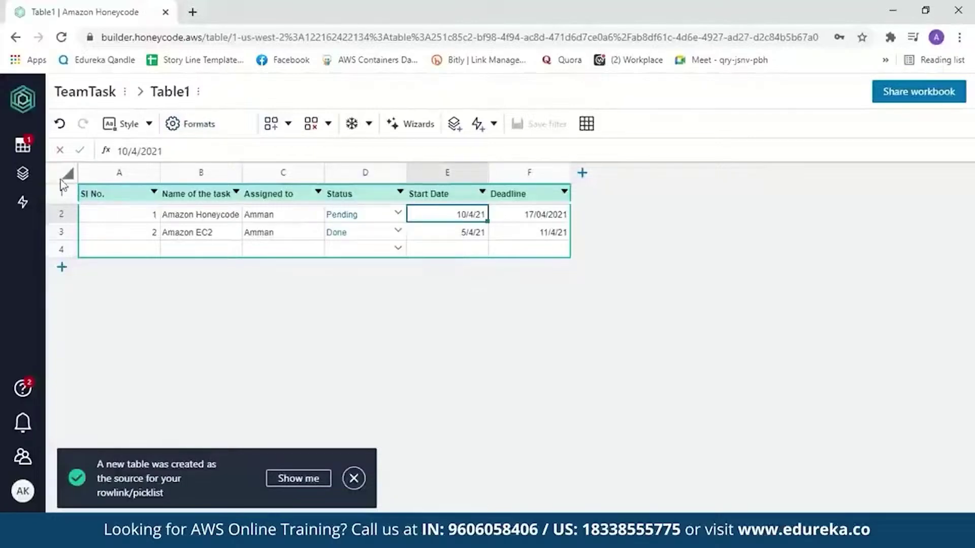
# - Rename Table1 to 'TeamTask', removing the space between Team and Task
pyautogui.click(24, 145)
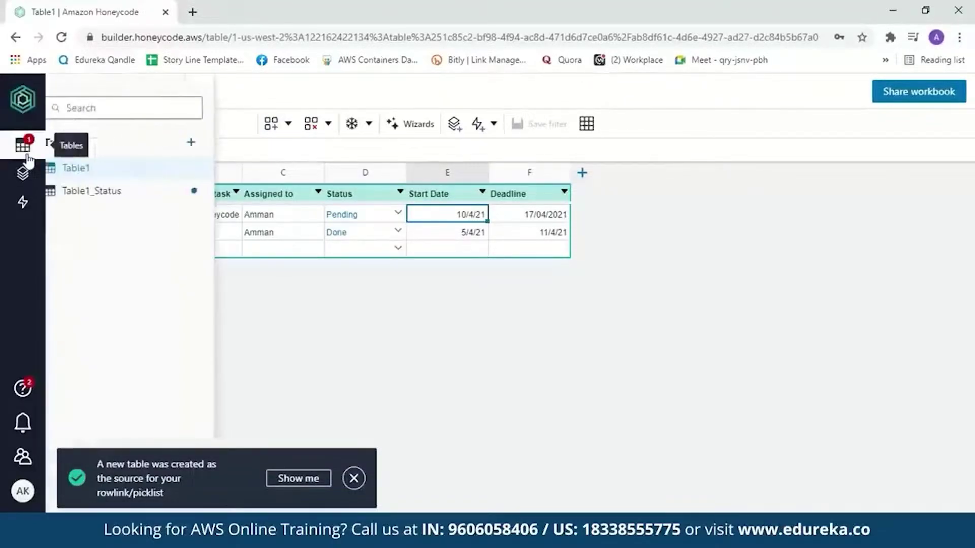
pyautogui.doubleClick(89, 169)
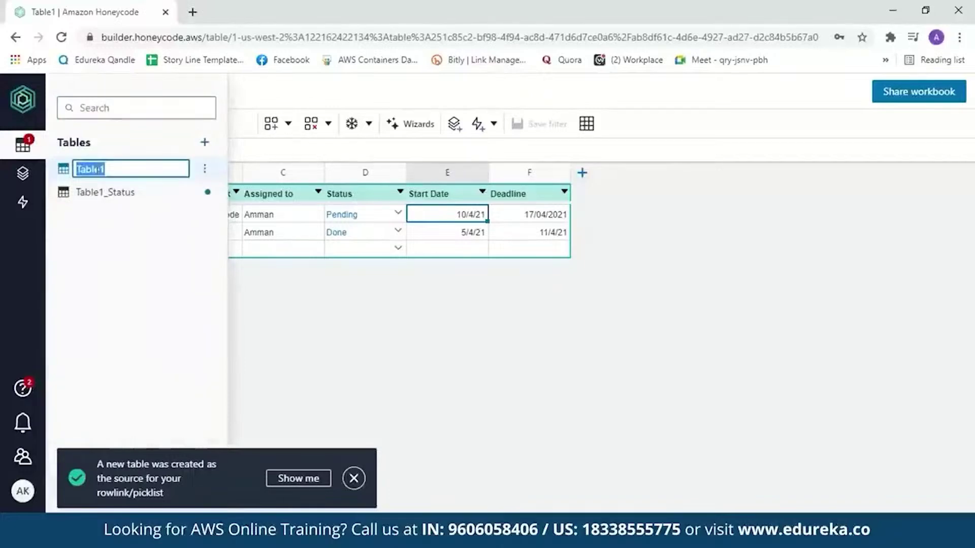
pyautogui.press('BackSpace')
pyautogui.write('Tea')
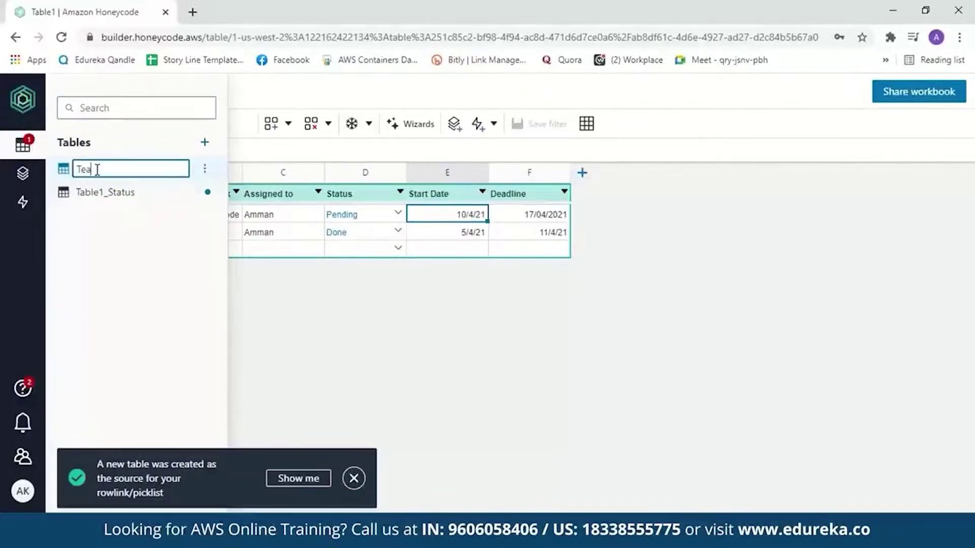
pyautogui.write('mTask')
pyautogui.click(100, 169)
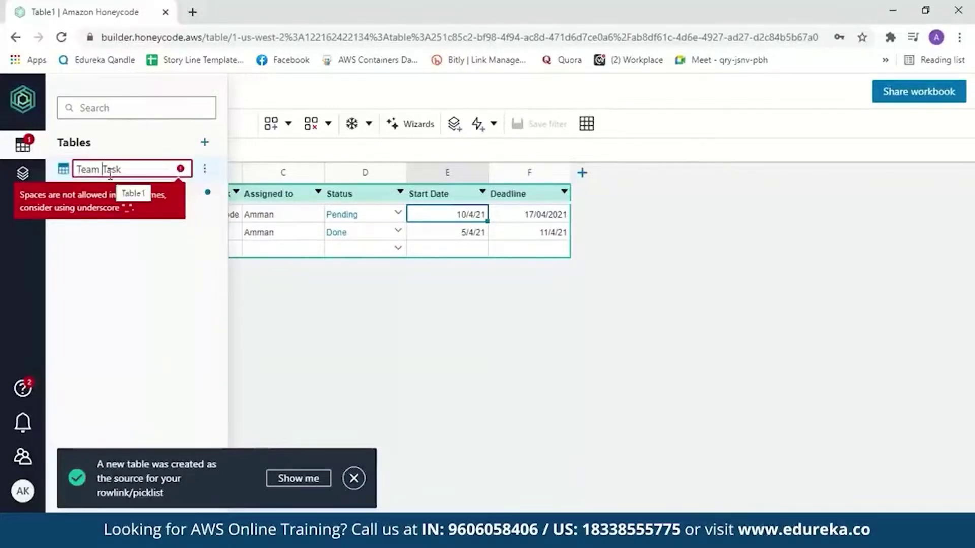
pyautogui.press('BackSpace')
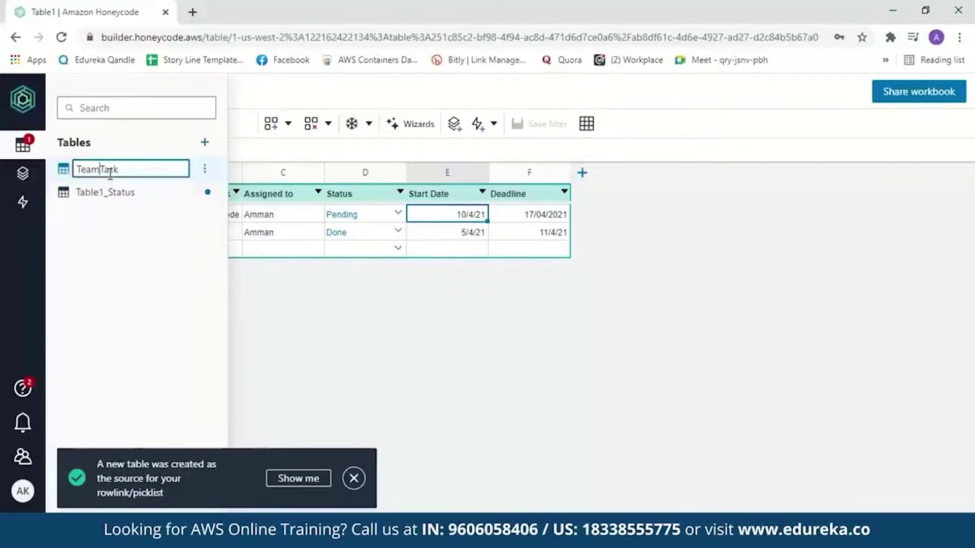
pyautogui.press('Return')
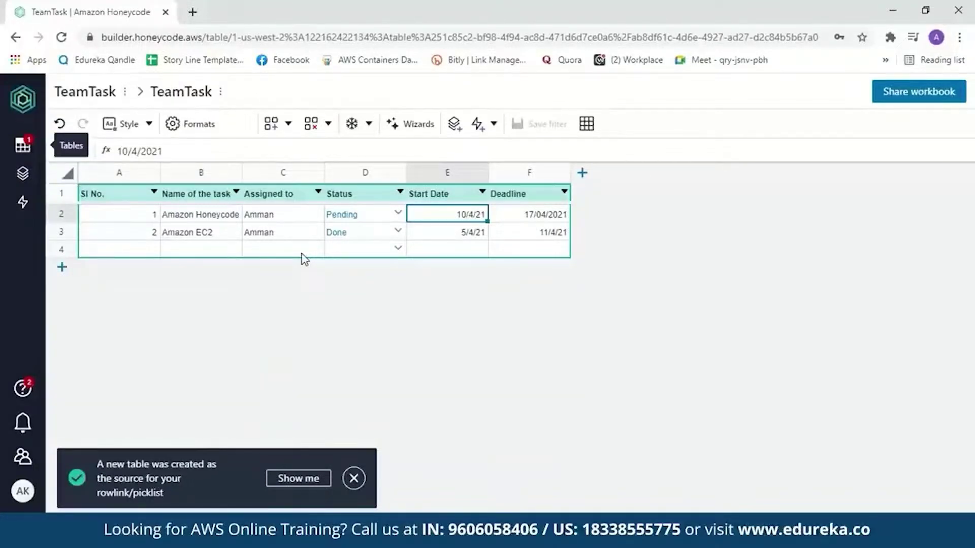
pyautogui.click(24, 174)
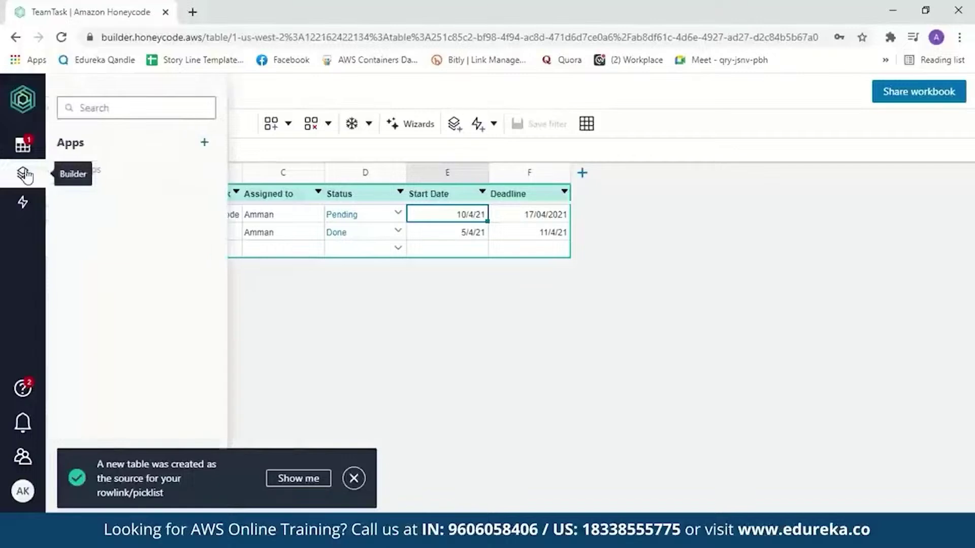
# - Start a new app with the App Wizard and dismiss the new-table notification
pyautogui.click(205, 143)
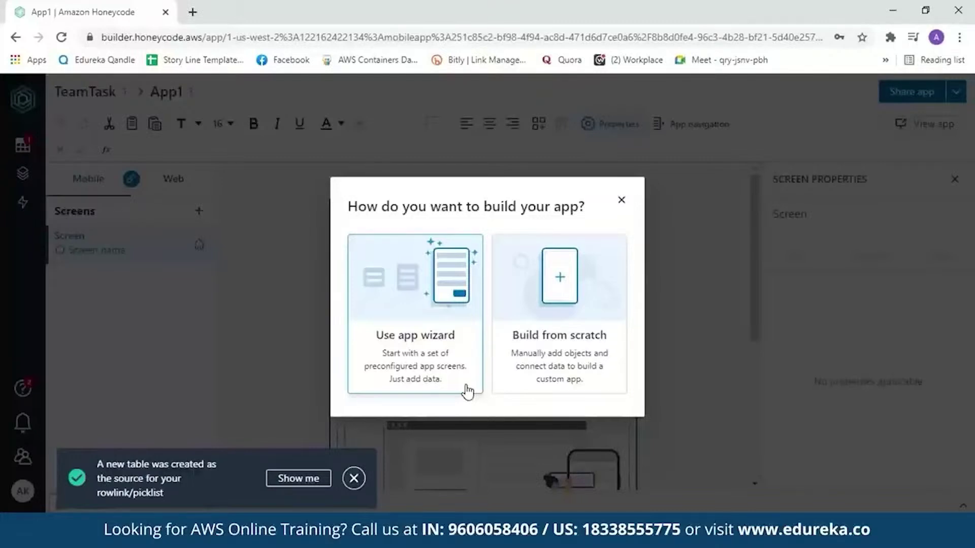
pyautogui.click(466, 390)
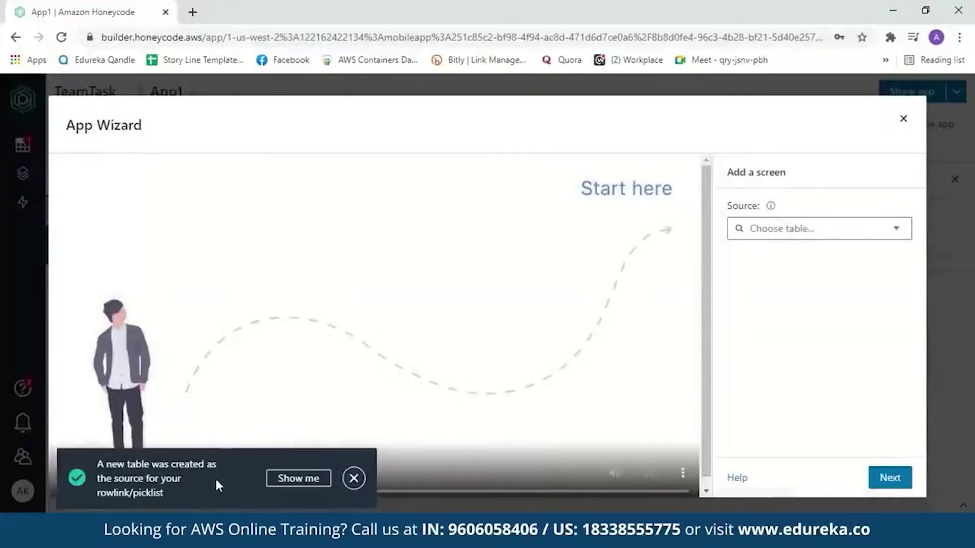
pyautogui.click(354, 479)
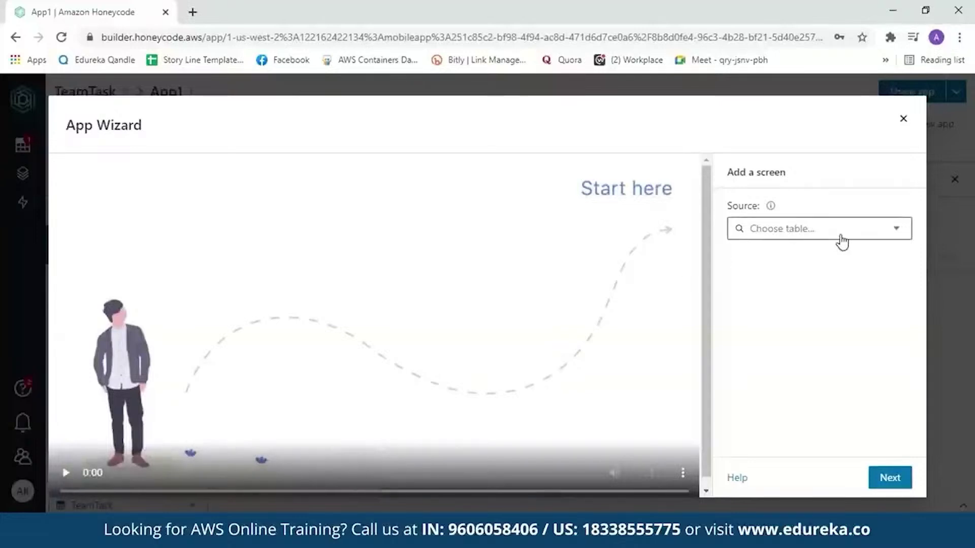
# - Use the TeamTask table as the list screen source, showing all six columns
pyautogui.click(908, 243)
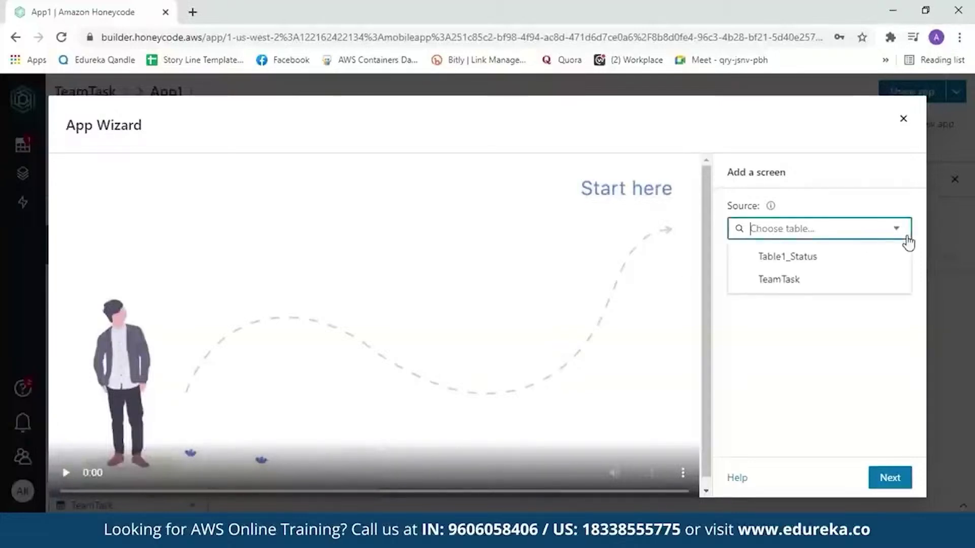
pyautogui.click(818, 291)
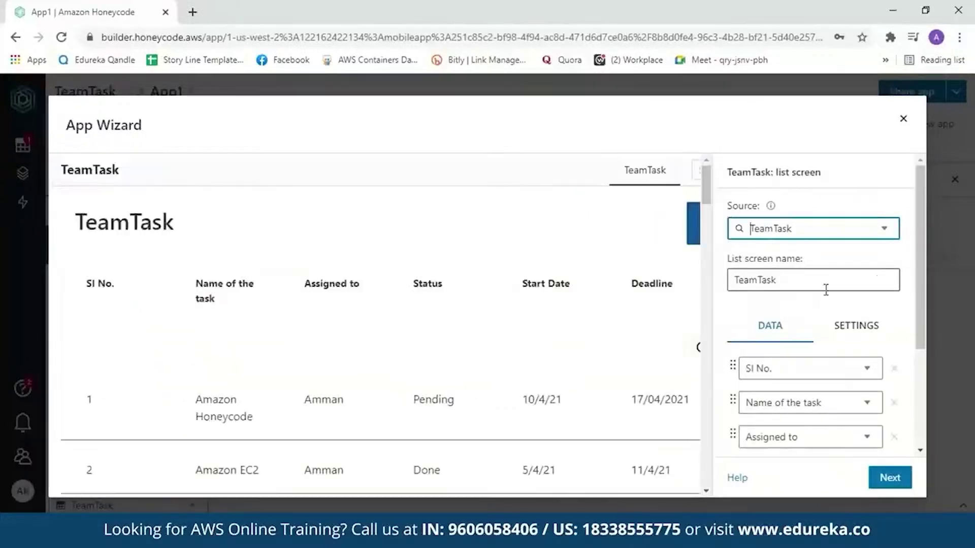
pyautogui.moveTo(924, 268); pyautogui.dragTo(936, 342)
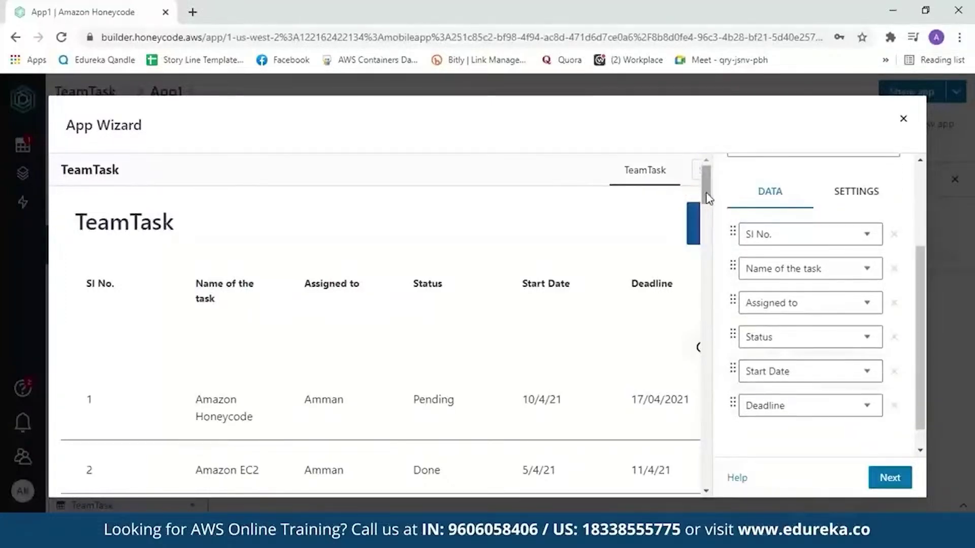
pyautogui.moveTo(707, 196); pyautogui.dragTo(714, 224)
pyautogui.scroll(3, 711, 223)
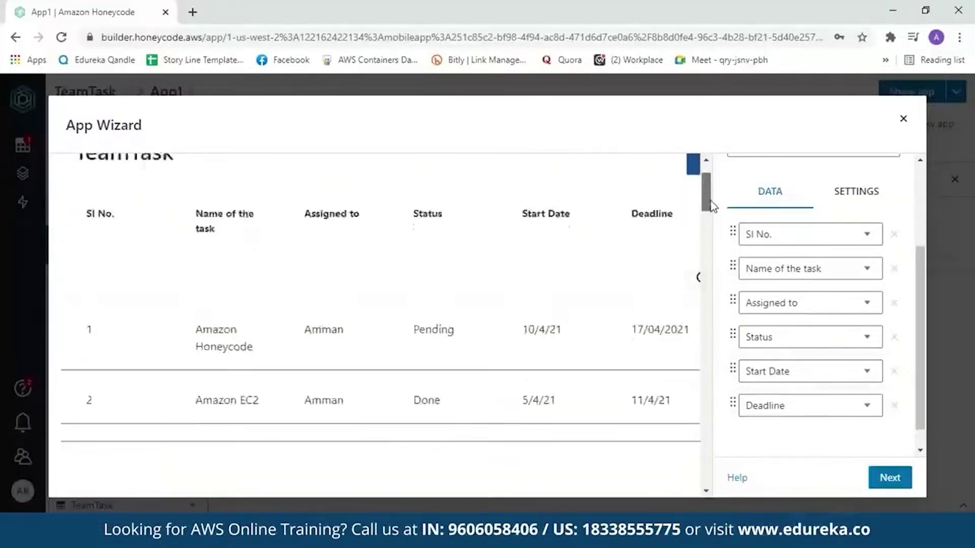
pyautogui.click(881, 477)
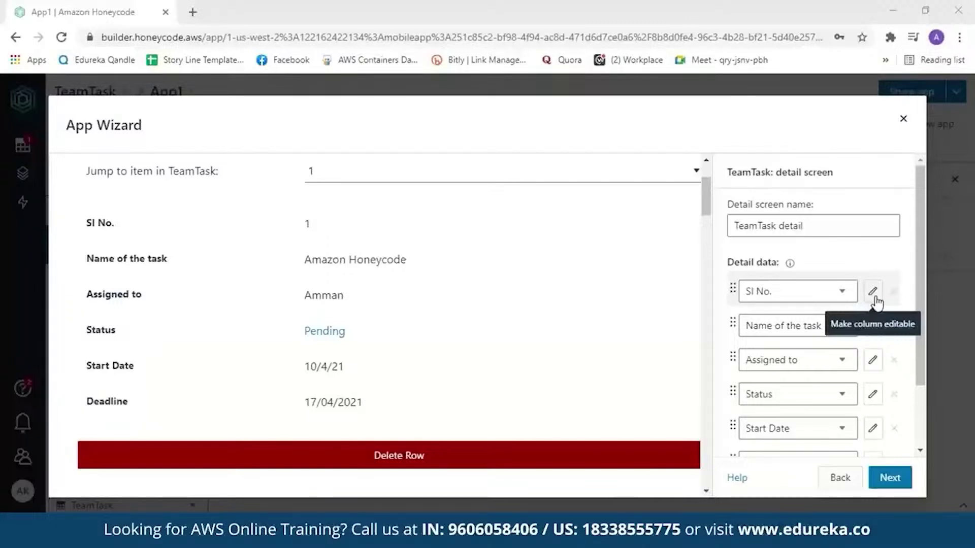
# - Make the SI No., Name of the task, Assigned to, Status and Start Date detail fields editable, then advance to the form screen
pyautogui.click(873, 363)
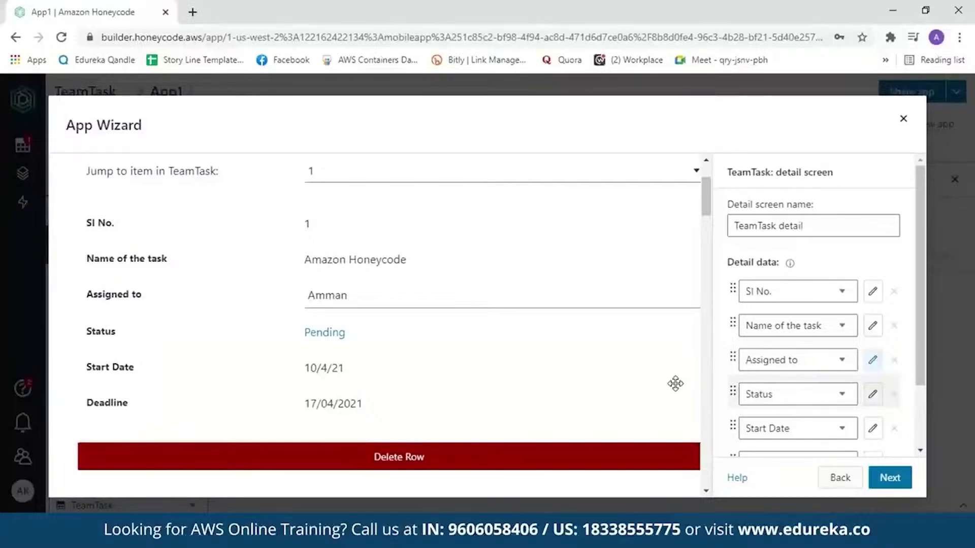
pyautogui.click(874, 326)
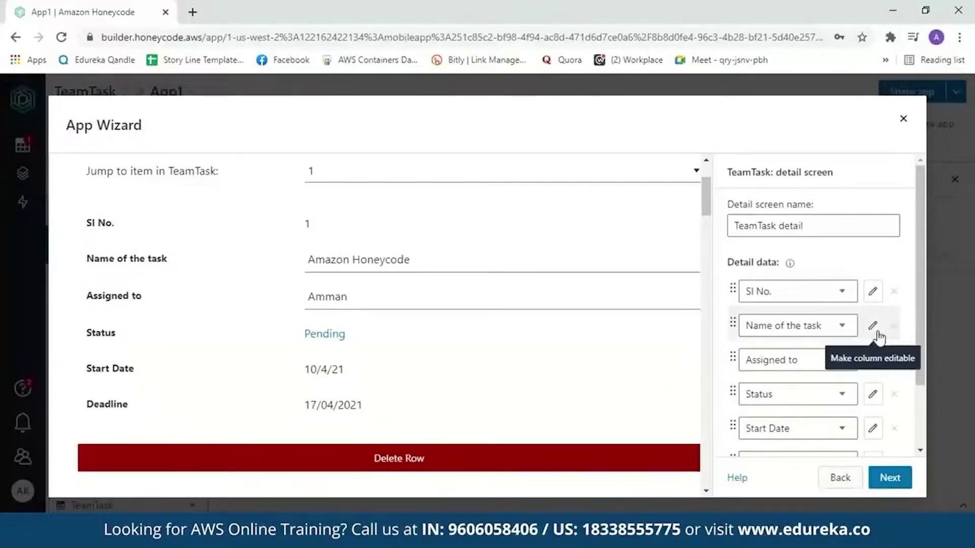
pyautogui.click(874, 291)
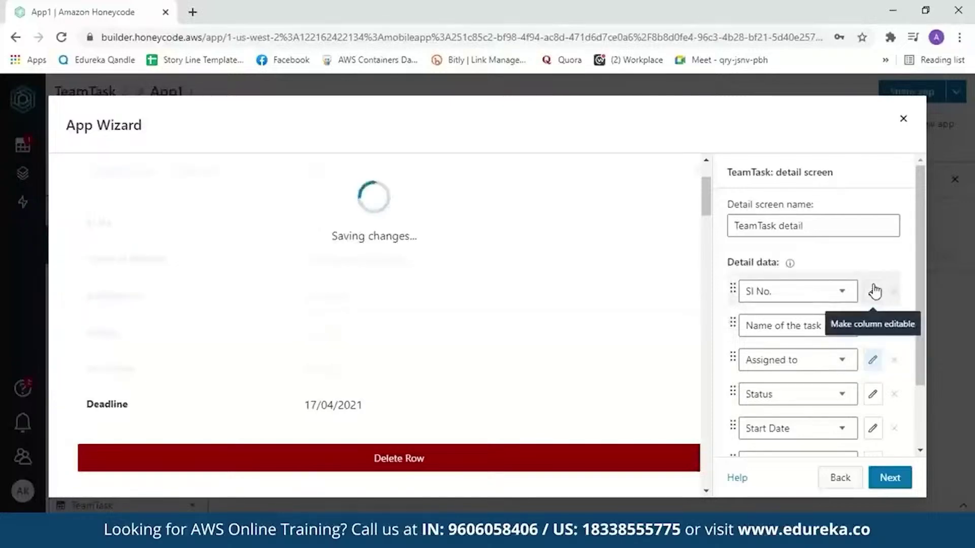
pyautogui.click(871, 429)
pyautogui.click(873, 394)
pyautogui.scroll(-1, 872, 394)
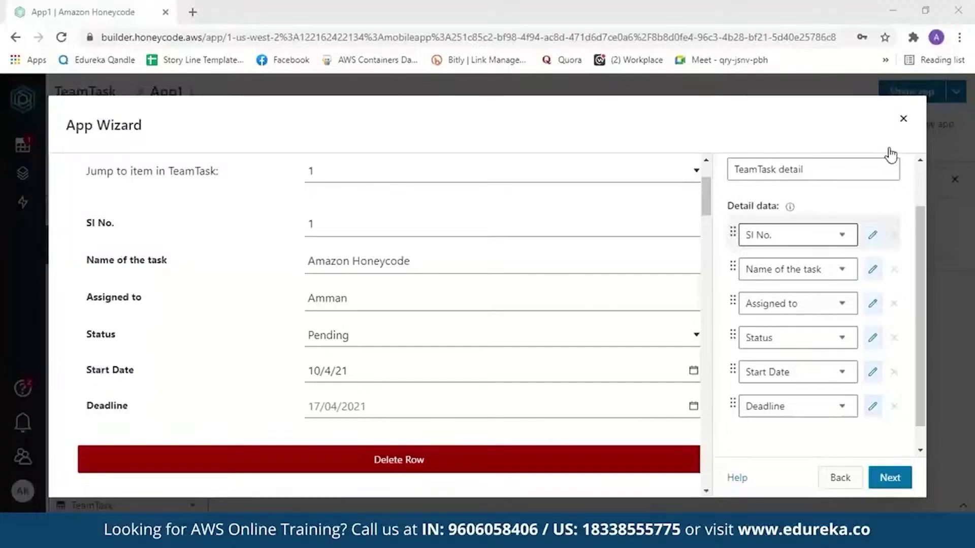
pyautogui.click(907, 485)
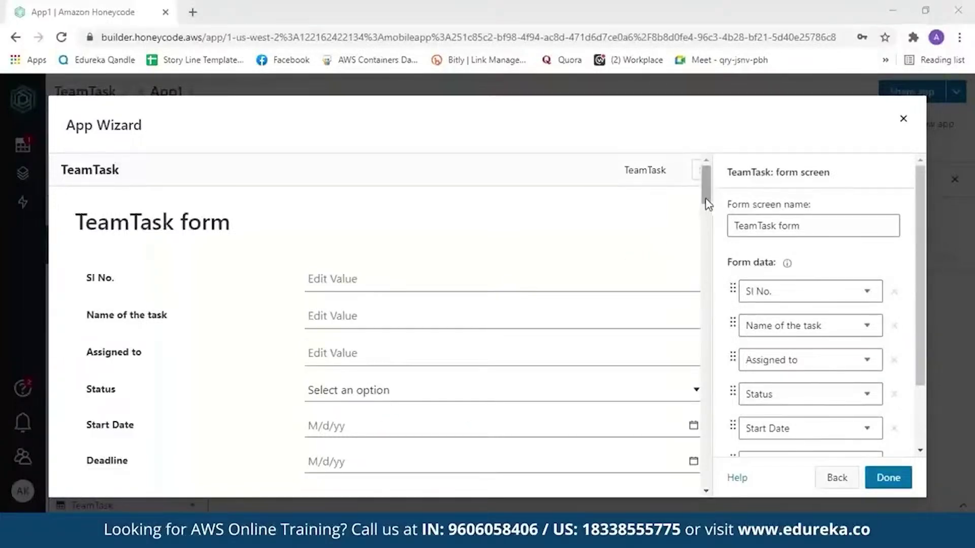
# - Review the form screen, finish the TeamTask app, and launch it in a new tab
pyautogui.scroll(-2, 708, 205)
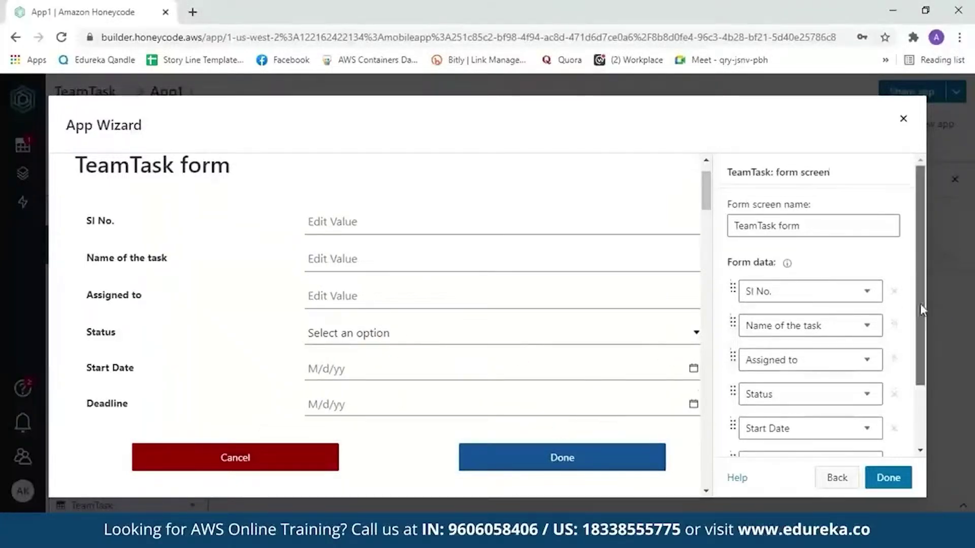
pyautogui.moveTo(919, 304); pyautogui.dragTo(924, 386)
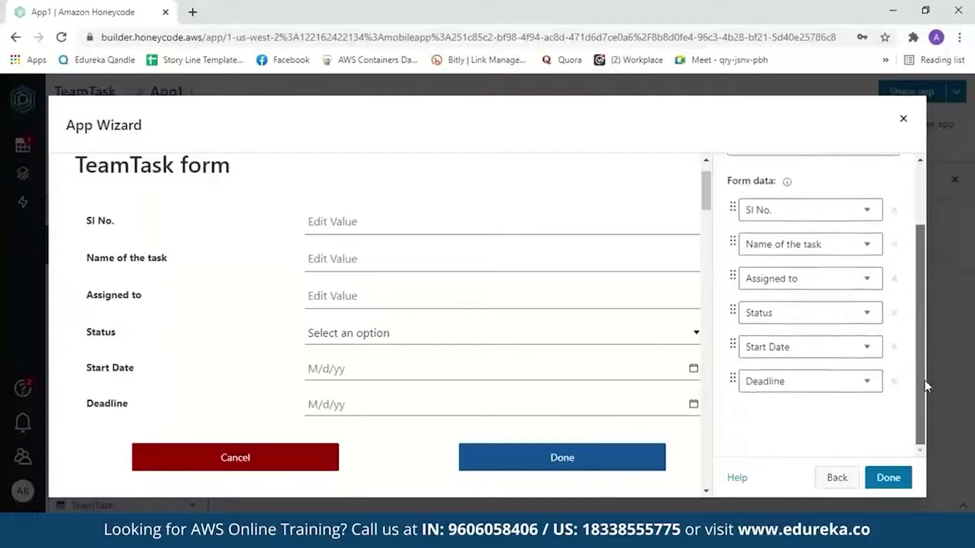
pyautogui.click(884, 479)
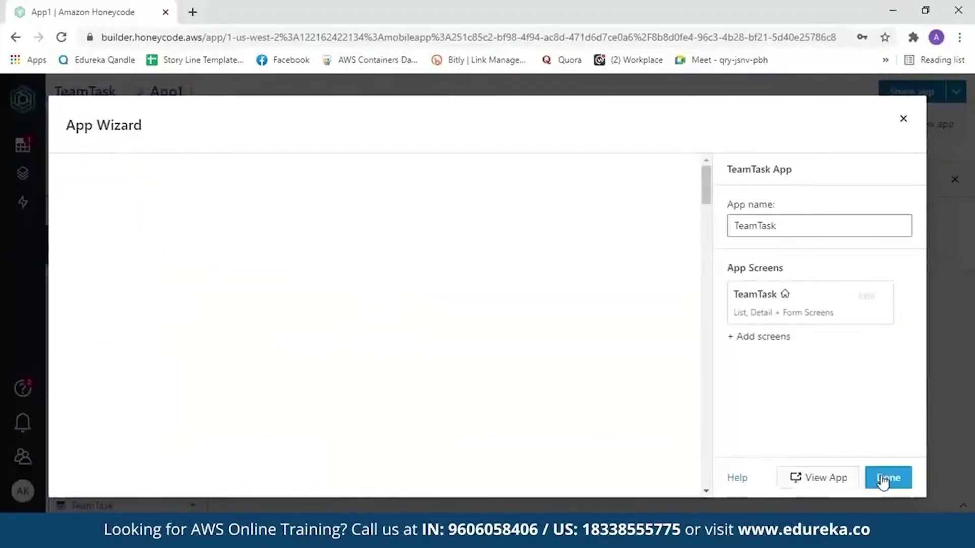
pyautogui.click(826, 490)
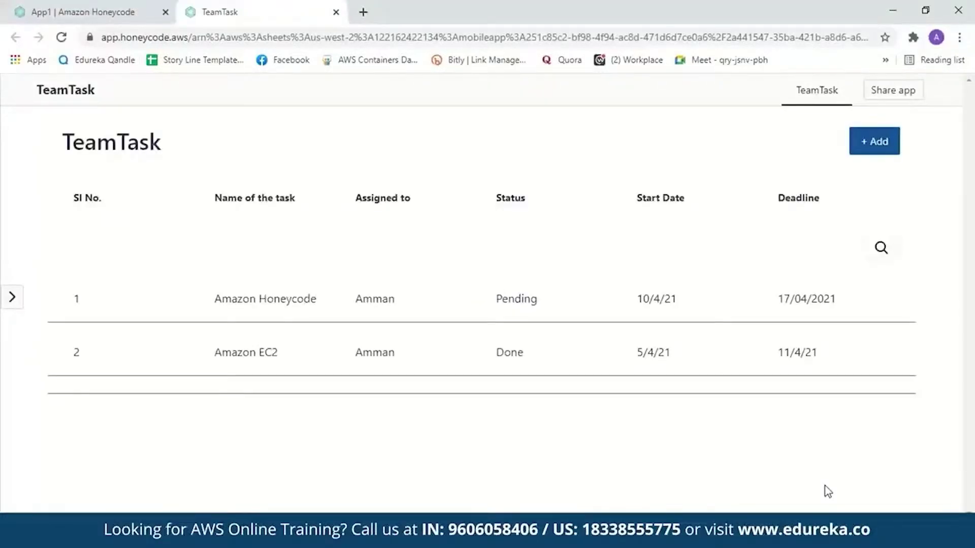
# - Open the add-task form in the running app, then return to the task list
pyautogui.moveTo(481, 253)
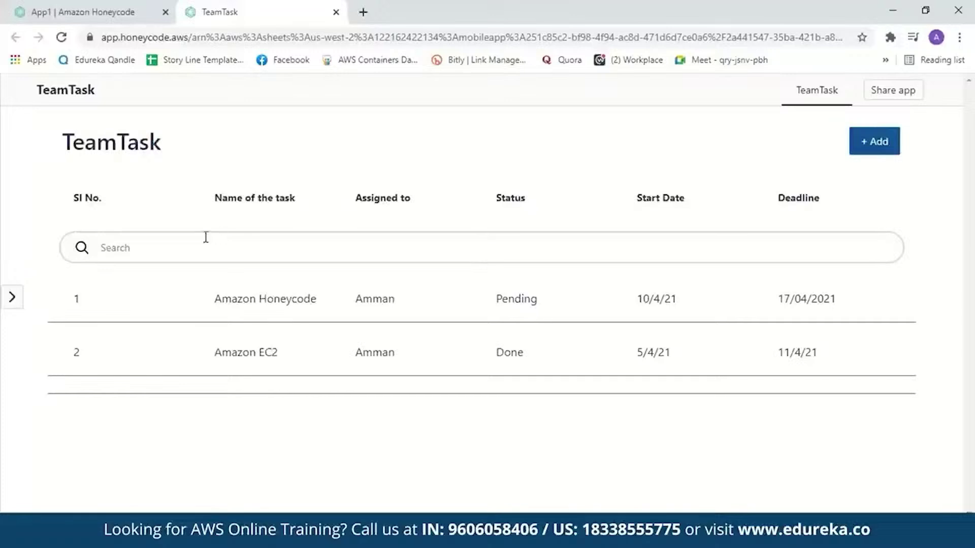
pyautogui.click(878, 145)
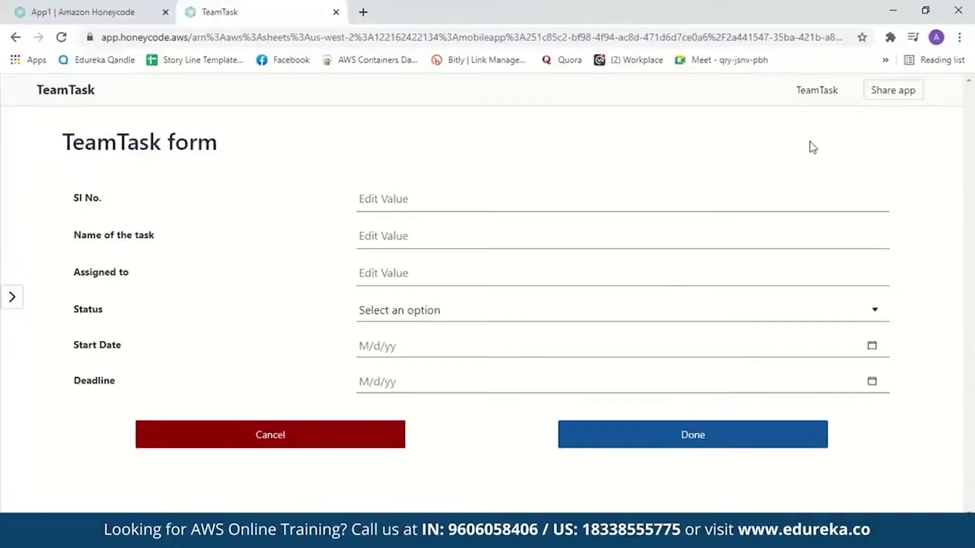
pyautogui.click(16, 37)
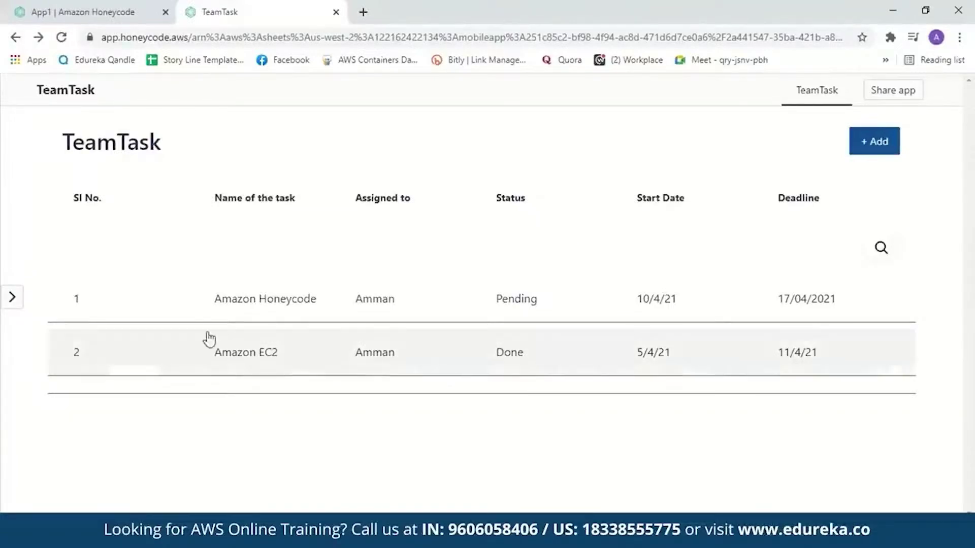
# - Set the Amazon Honeycode task's Status to Done and return to the builder tab
pyautogui.click(228, 316)
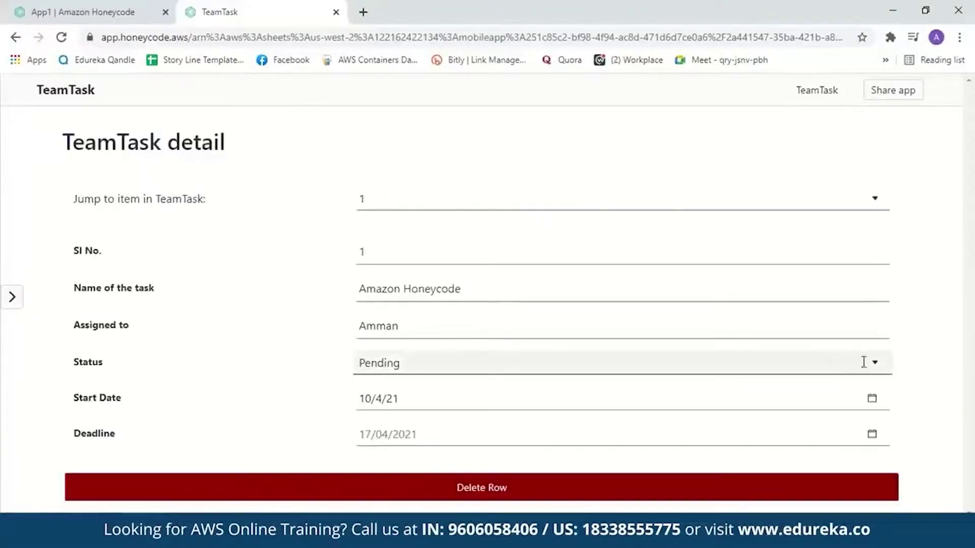
pyautogui.click(871, 363)
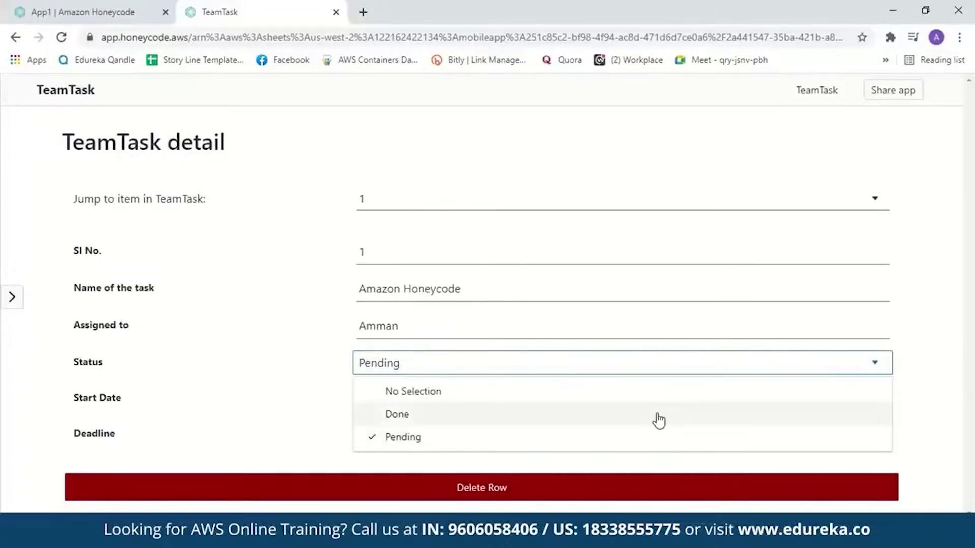
pyautogui.click(660, 416)
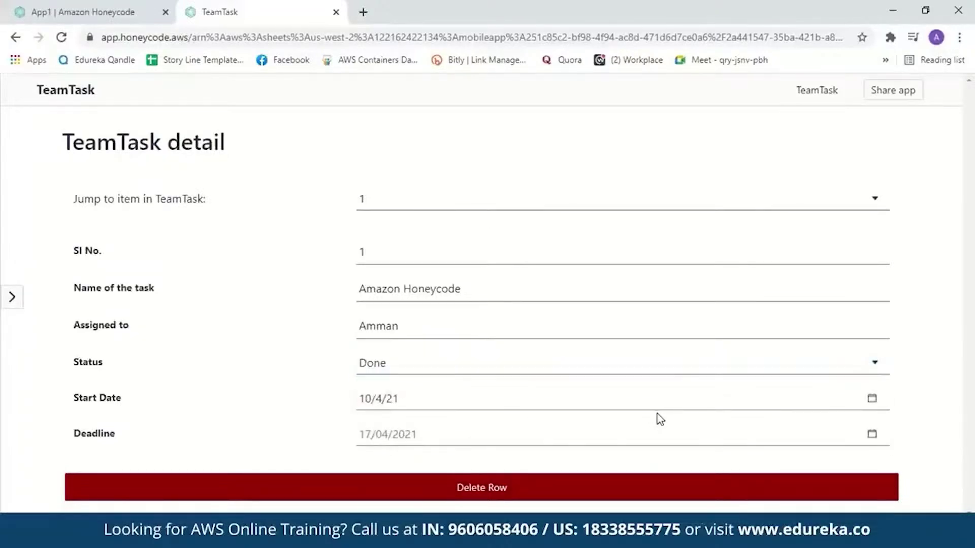
pyautogui.click(15, 37)
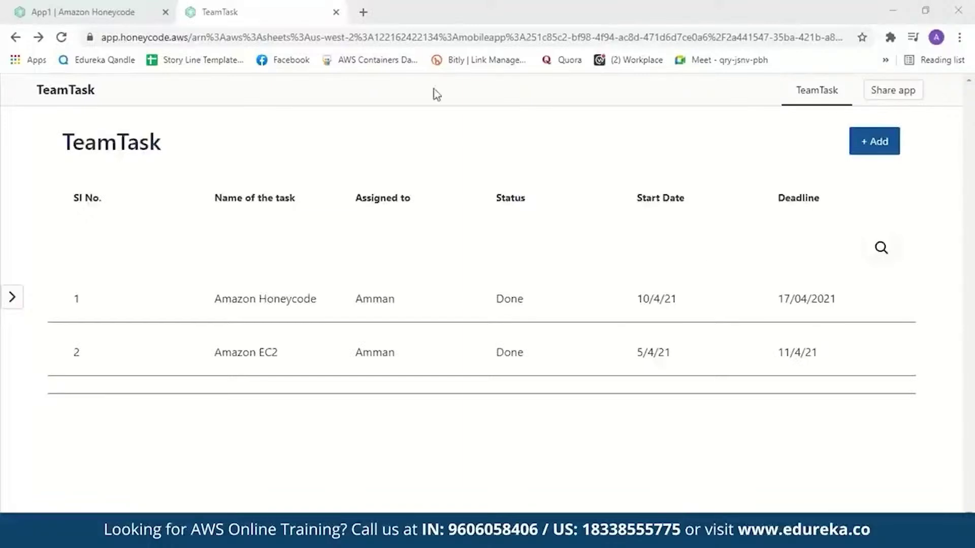
pyautogui.click(79, 11)
# - Close the App Wizard and create a new automation from the Automations panel
pyautogui.click(903, 121)
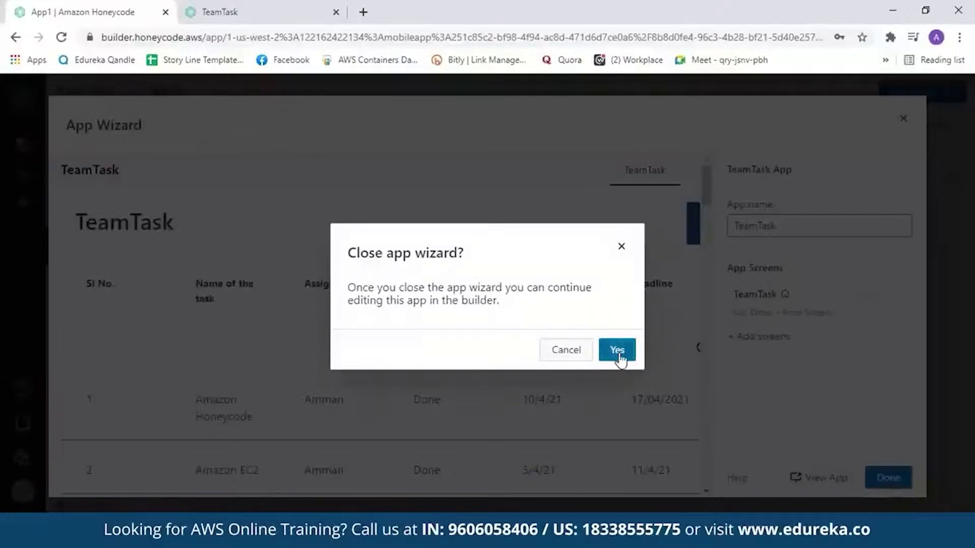
pyautogui.click(618, 353)
pyautogui.click(20, 209)
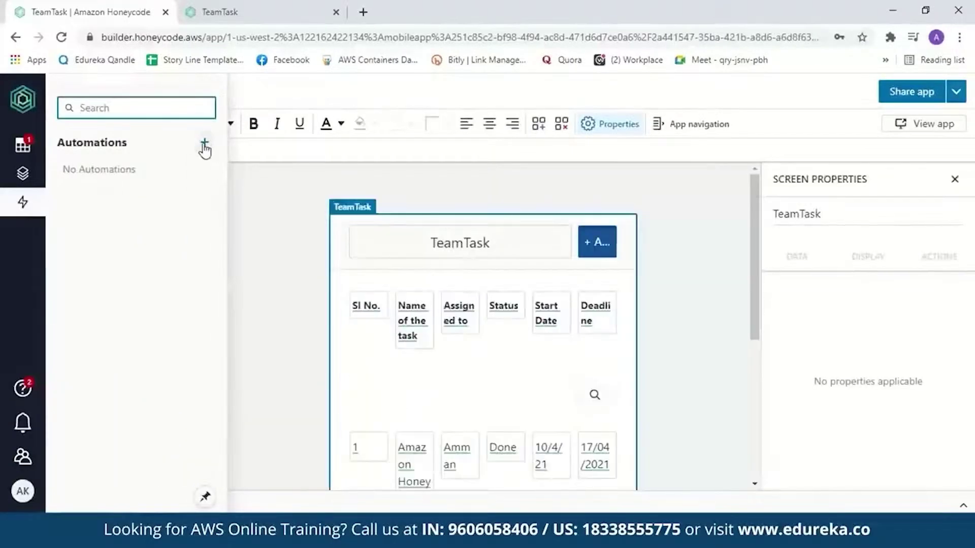
pyautogui.click(205, 143)
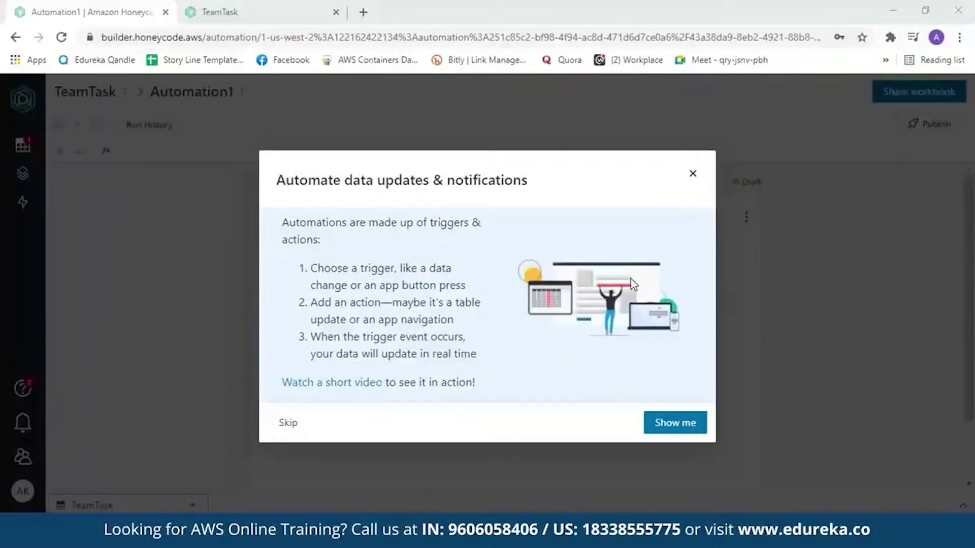
# - Skip the Automation1 intro, collapse the trigger choices and view available actions, then return to TeamTask
pyautogui.click(692, 173)
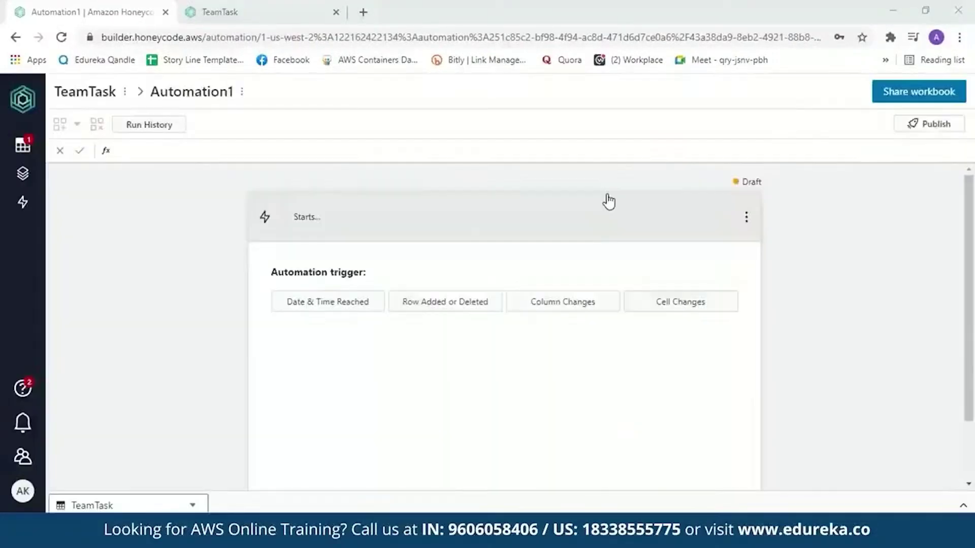
pyautogui.click(320, 224)
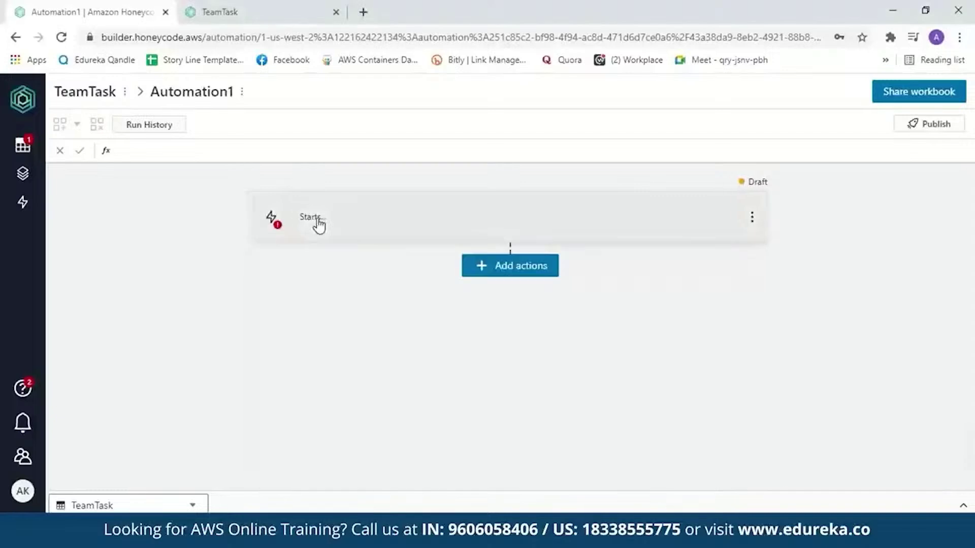
pyautogui.click(500, 272)
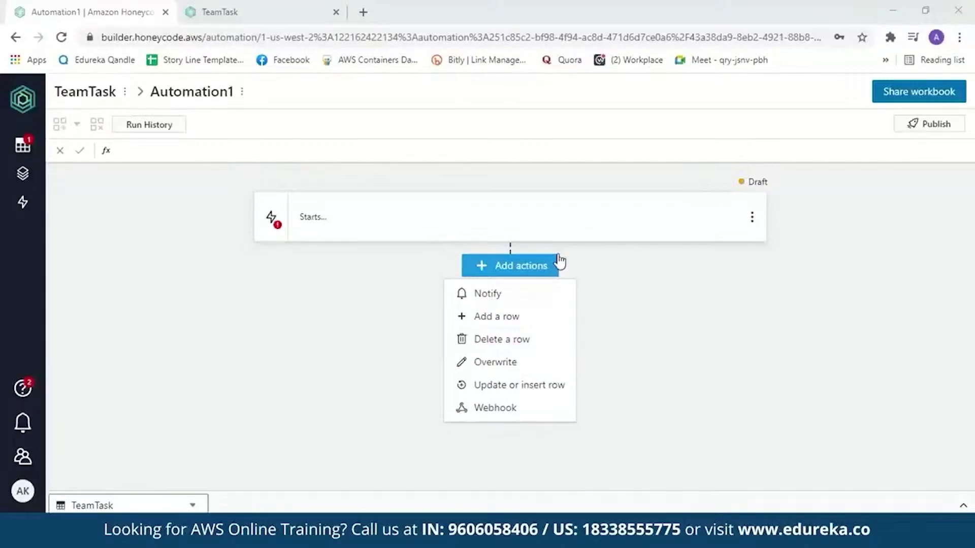
pyautogui.click(217, 14)
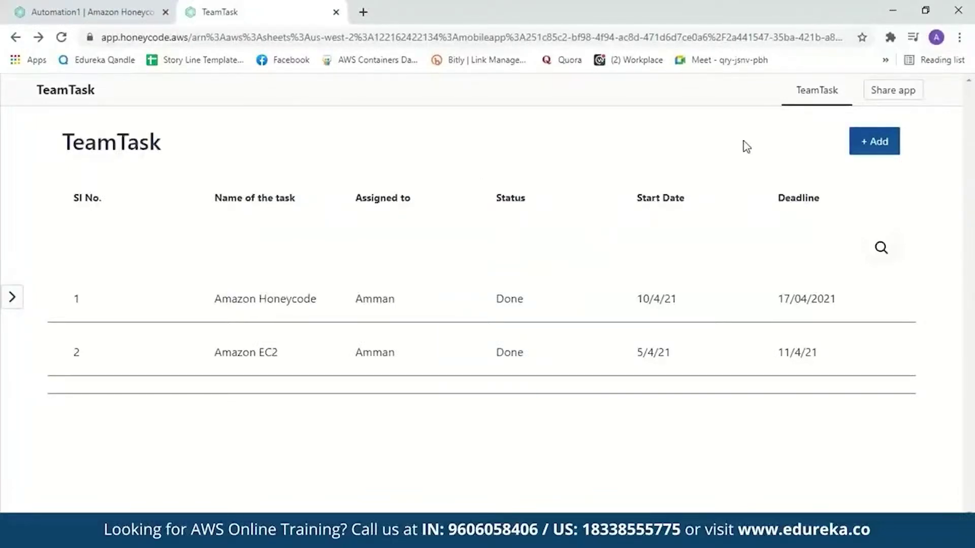
pyautogui.click(890, 94)
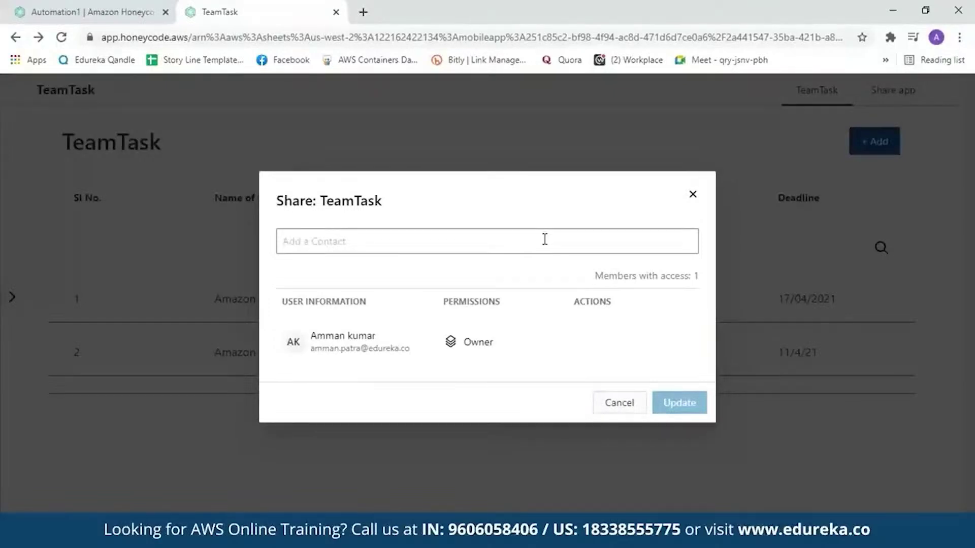
pyautogui.click(616, 404)
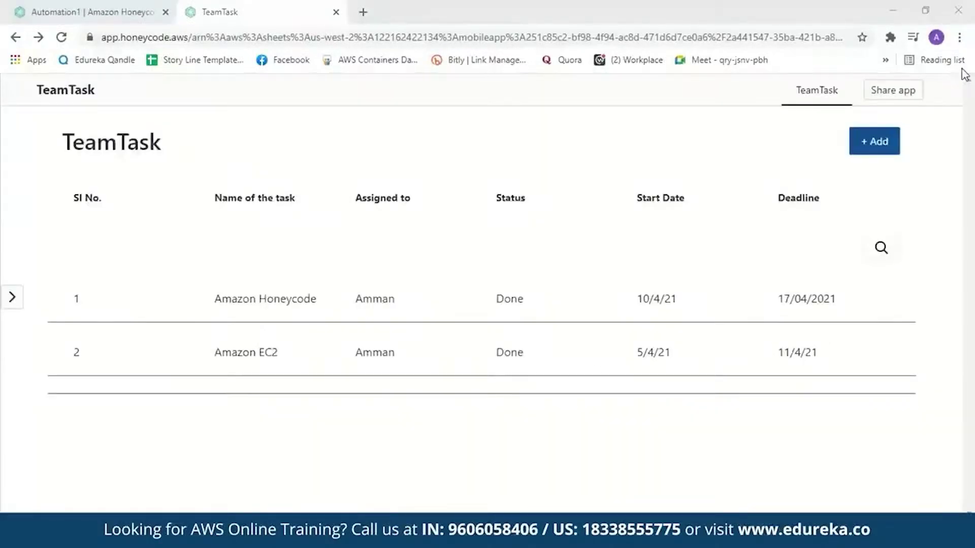